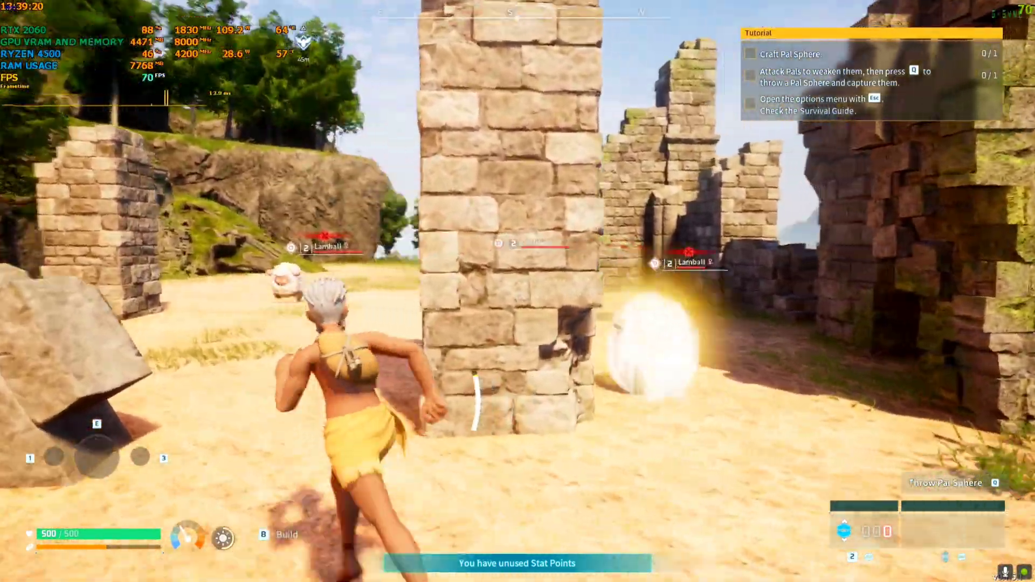
Step: Run through the ruins to the Lamball beside the fallen stone blocks and punch it until it is defeated
key(w)
key(space)
key(space)
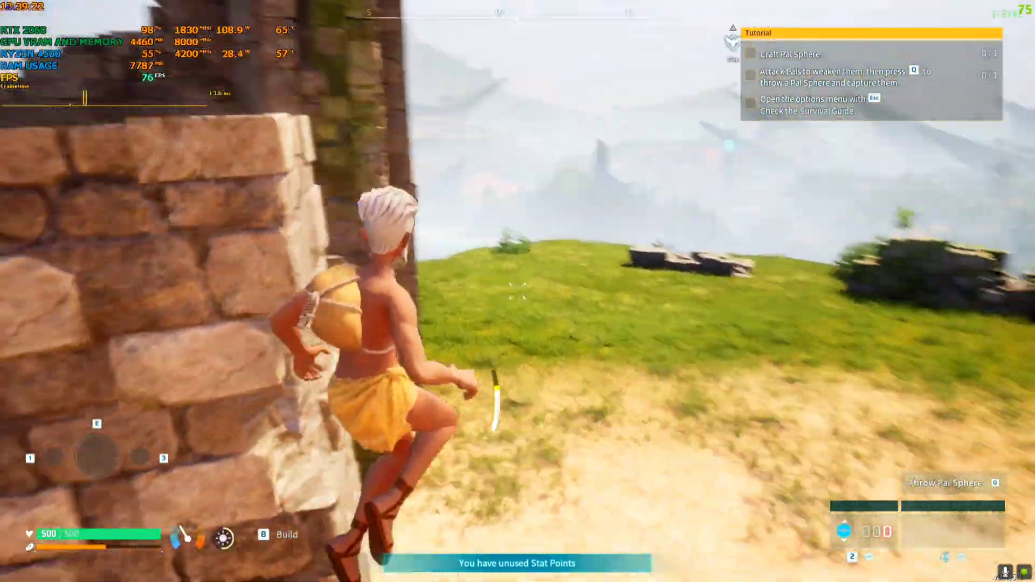
key(w)
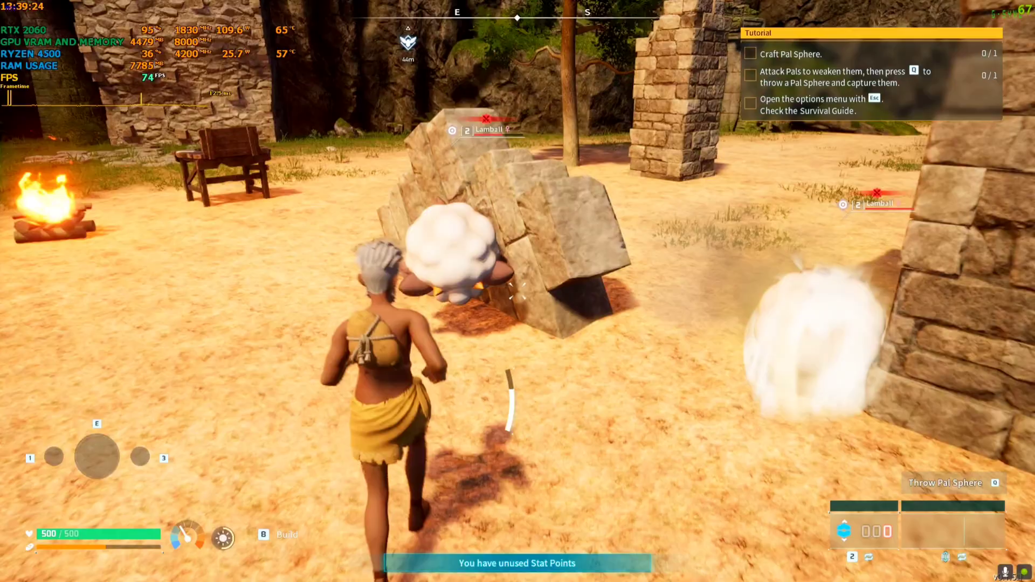
click(518, 291)
click(517, 291)
click(518, 291)
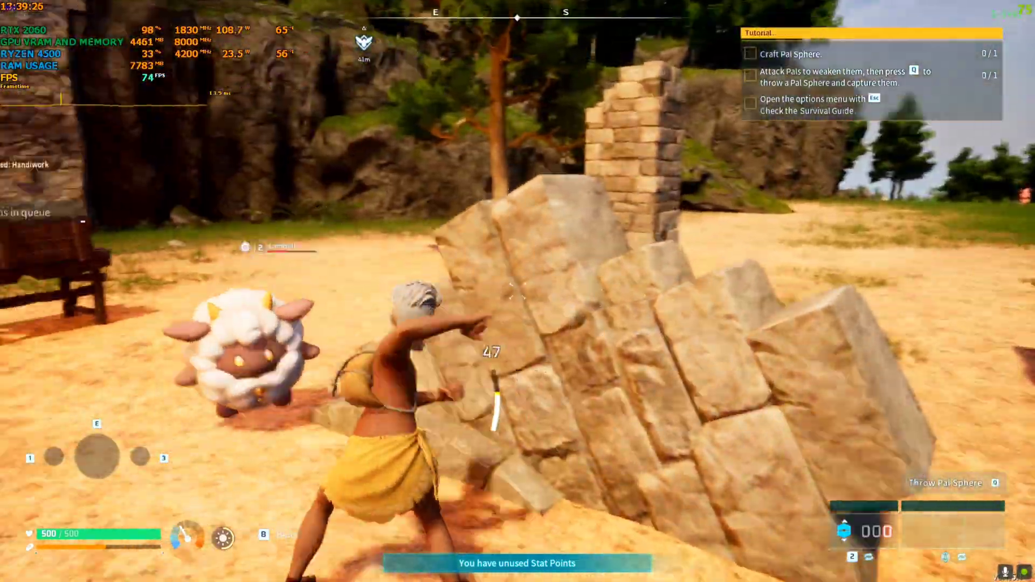
click(518, 291)
click(518, 292)
click(518, 291)
click(518, 291)
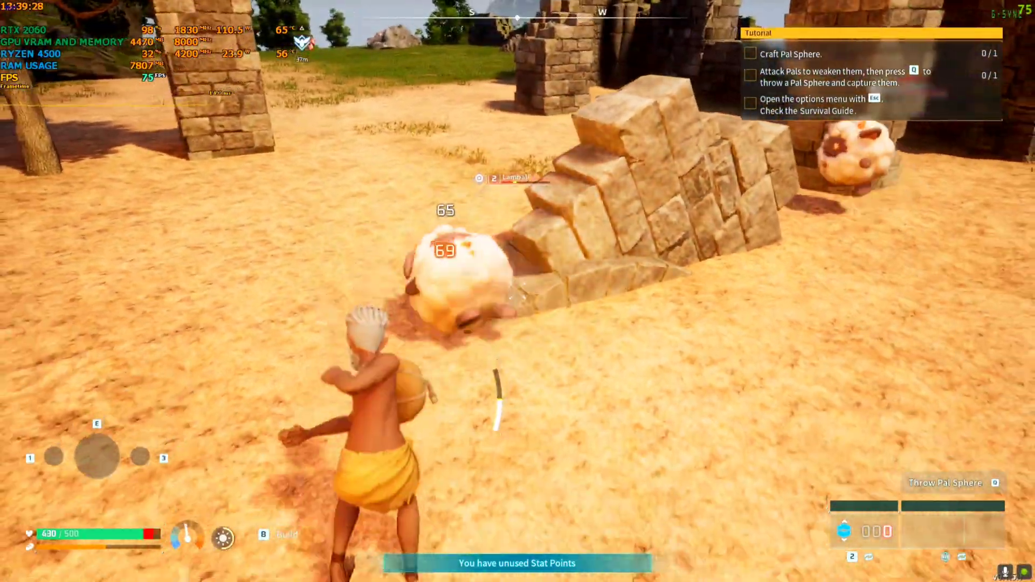
click(517, 291)
click(517, 292)
click(517, 292)
click(518, 292)
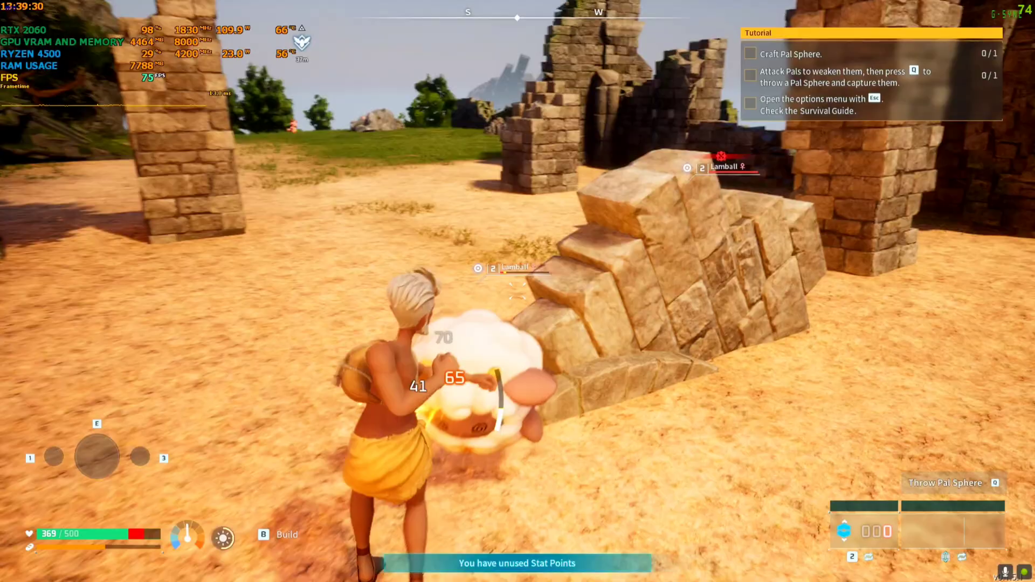
click(517, 291)
click(518, 292)
click(517, 291)
click(518, 291)
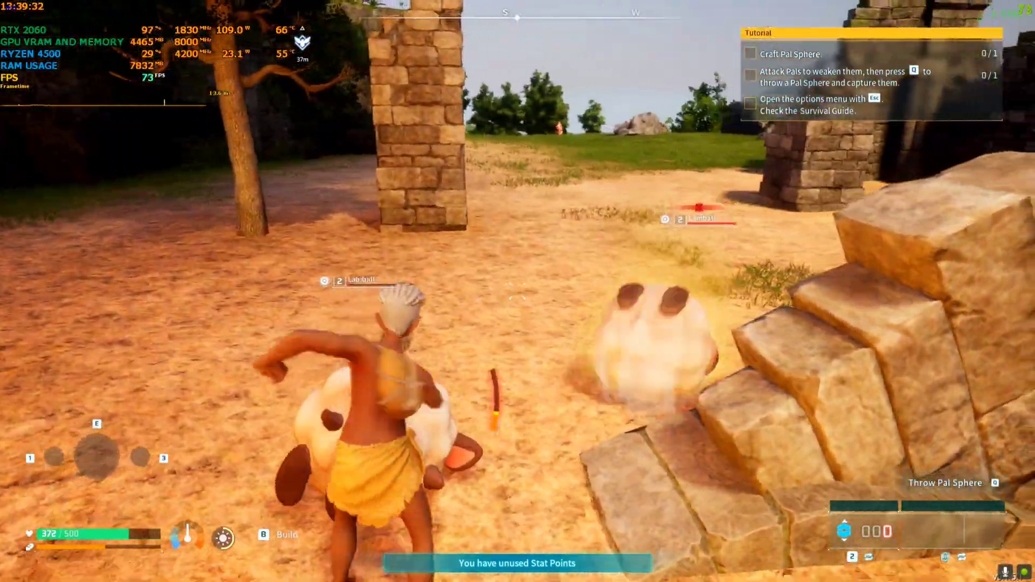
click(517, 291)
click(518, 291)
key(w)
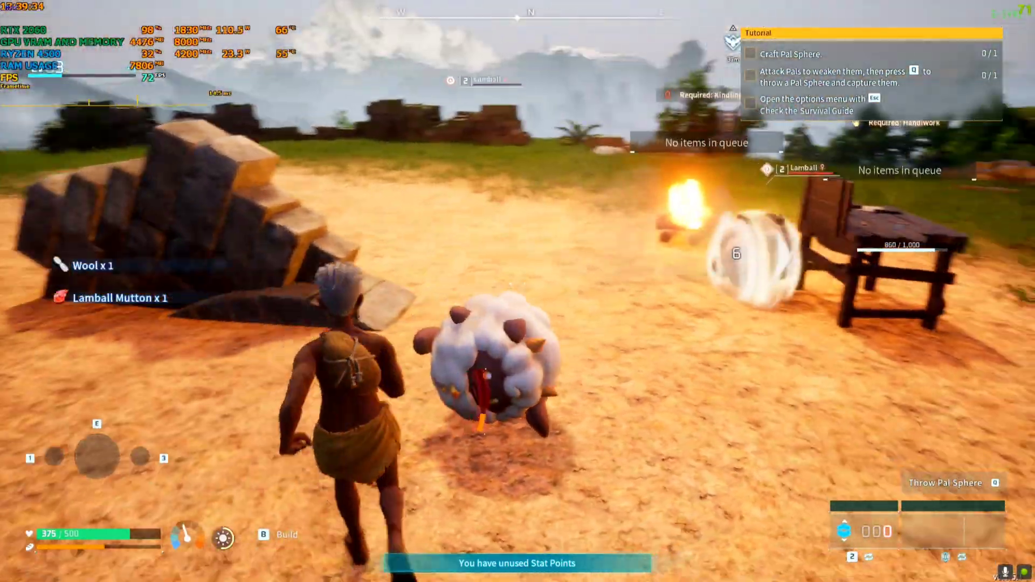
Step: Open the game's graphics settings and review the quality, anti-aliasing, DLSS and camera options
key(Escape)
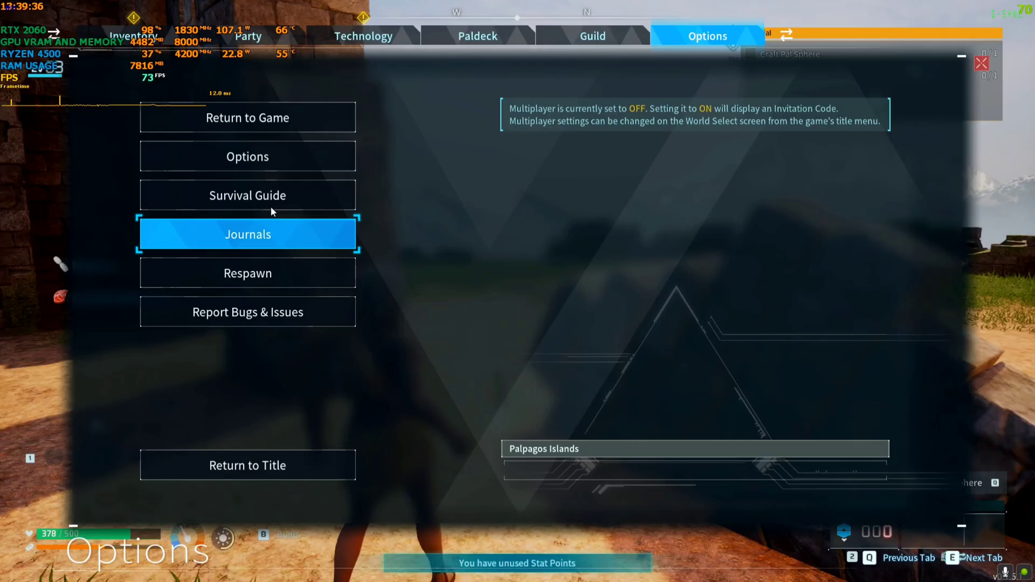
click(247, 157)
click(132, 118)
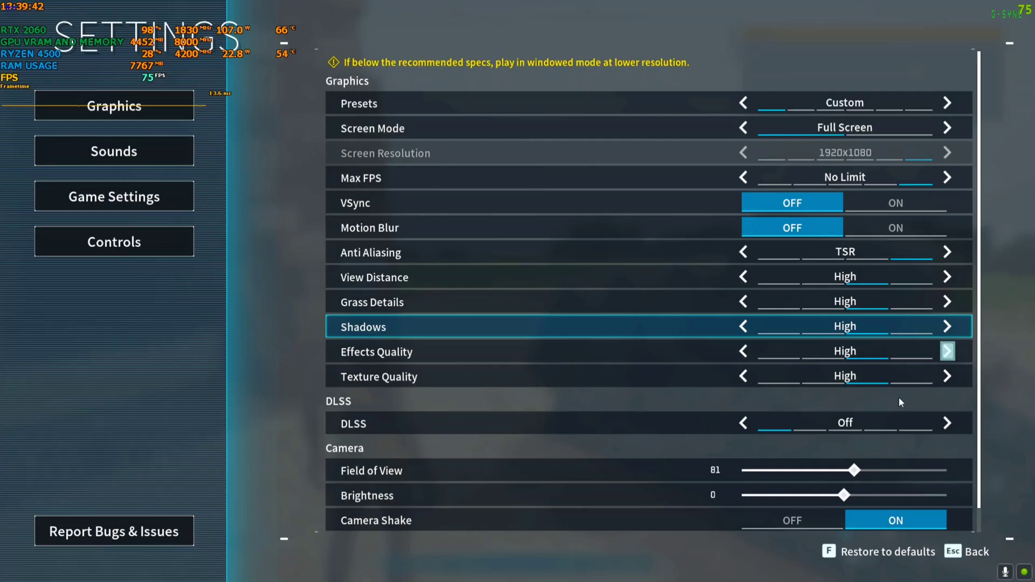
scroll(849, 252, down, 1)
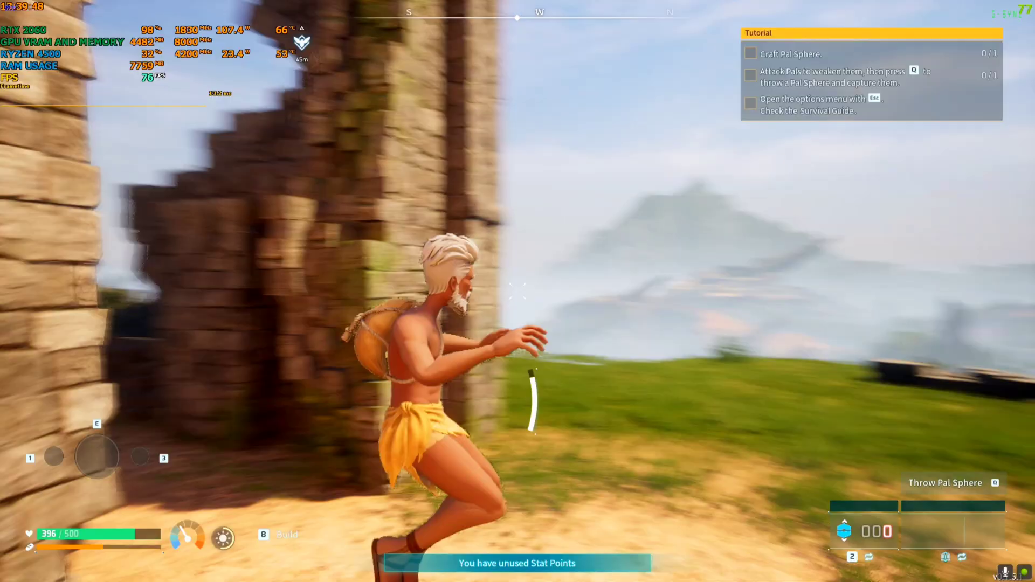
Step: Return to the game, run to the Lamball near the stone pillar and attack it repeatedly
key(w)
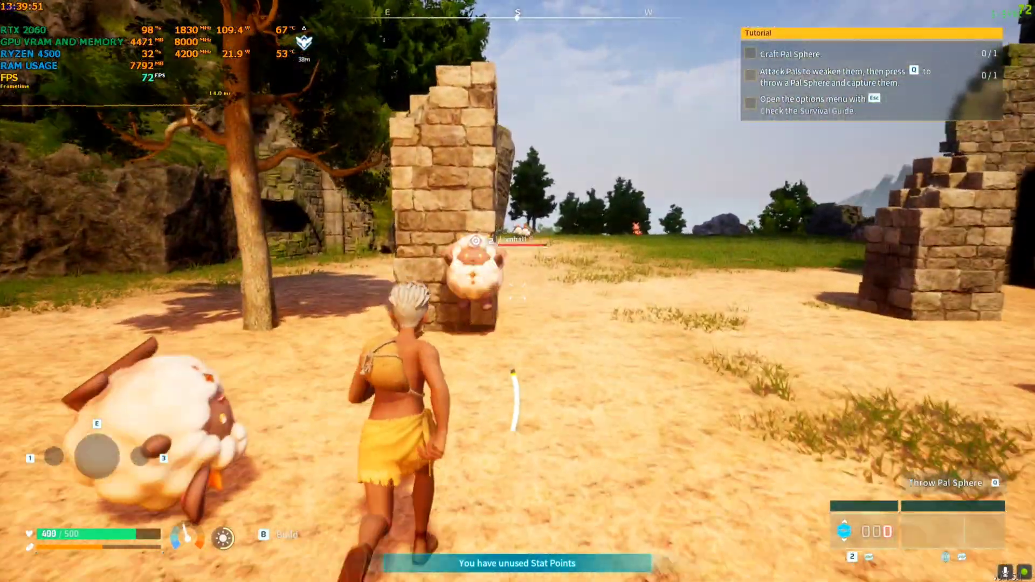
click(517, 291)
key(w)
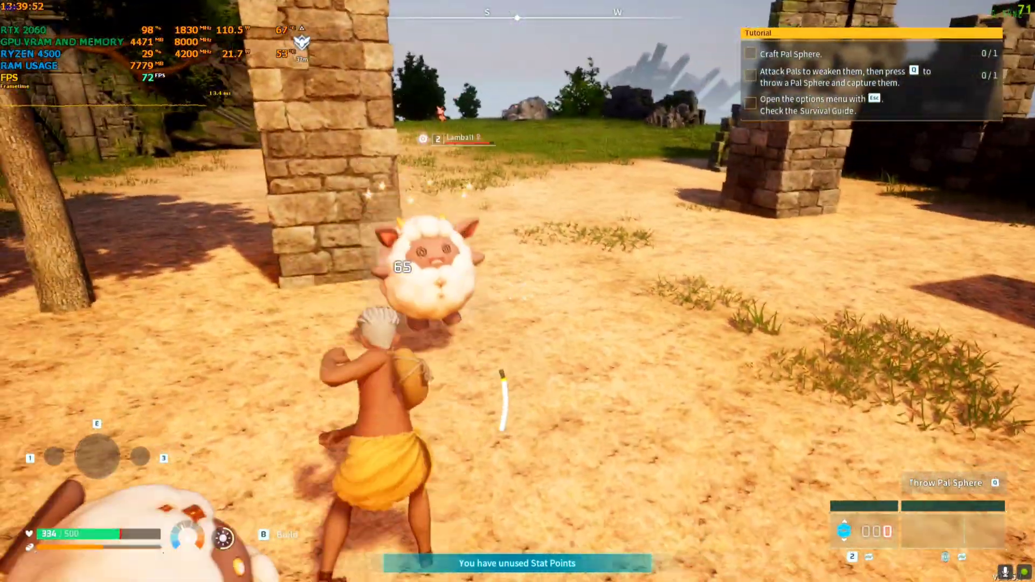
click(517, 291)
click(518, 292)
click(518, 291)
click(518, 291)
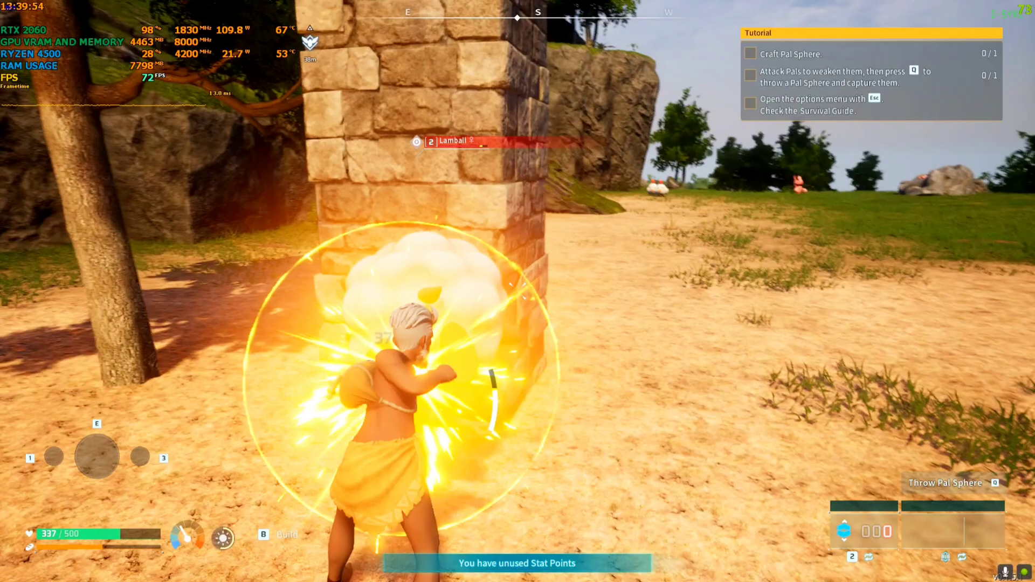
click(517, 292)
click(518, 291)
click(518, 291)
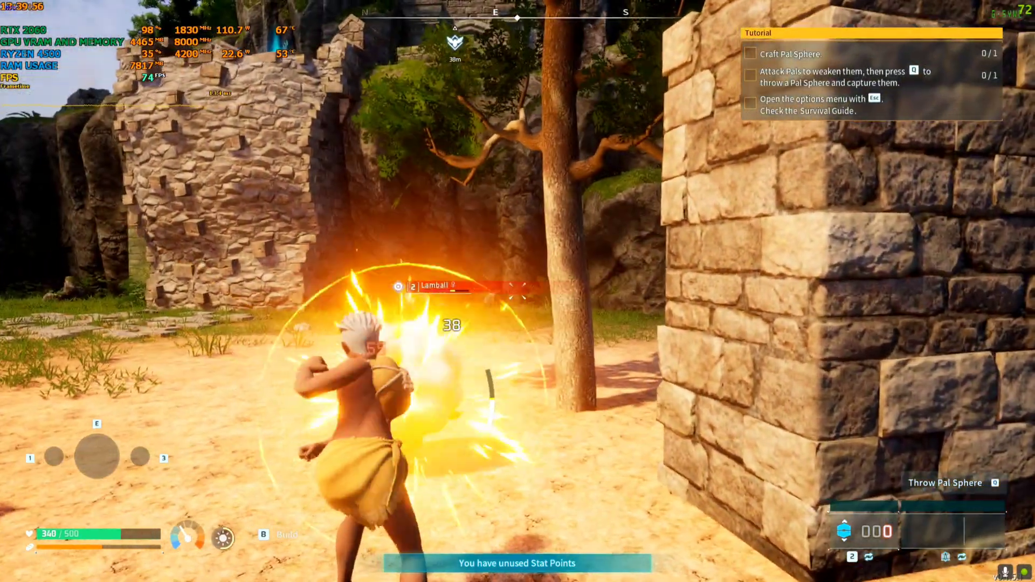
click(518, 291)
click(518, 291)
click(517, 292)
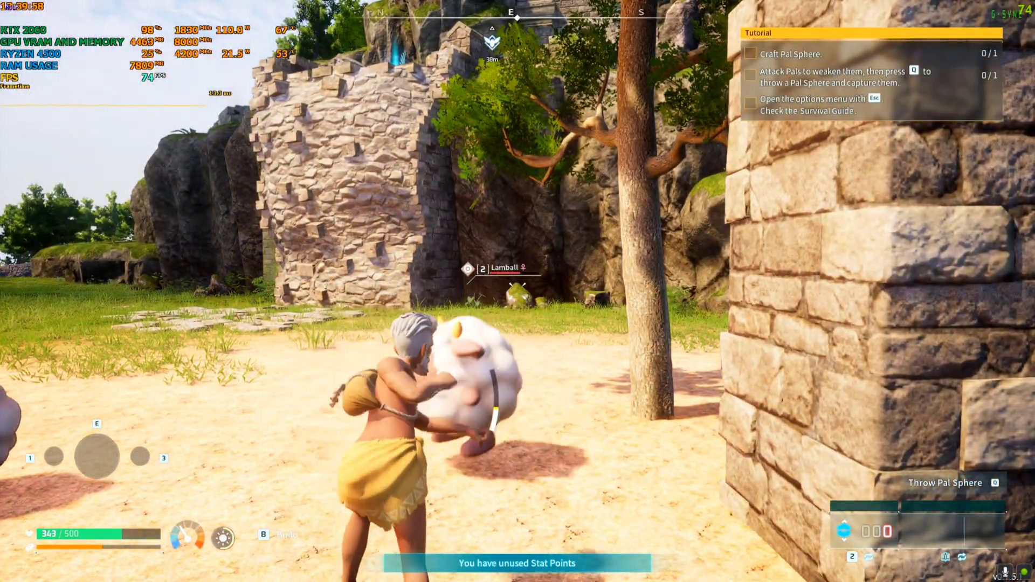
click(518, 291)
click(518, 291)
click(518, 291)
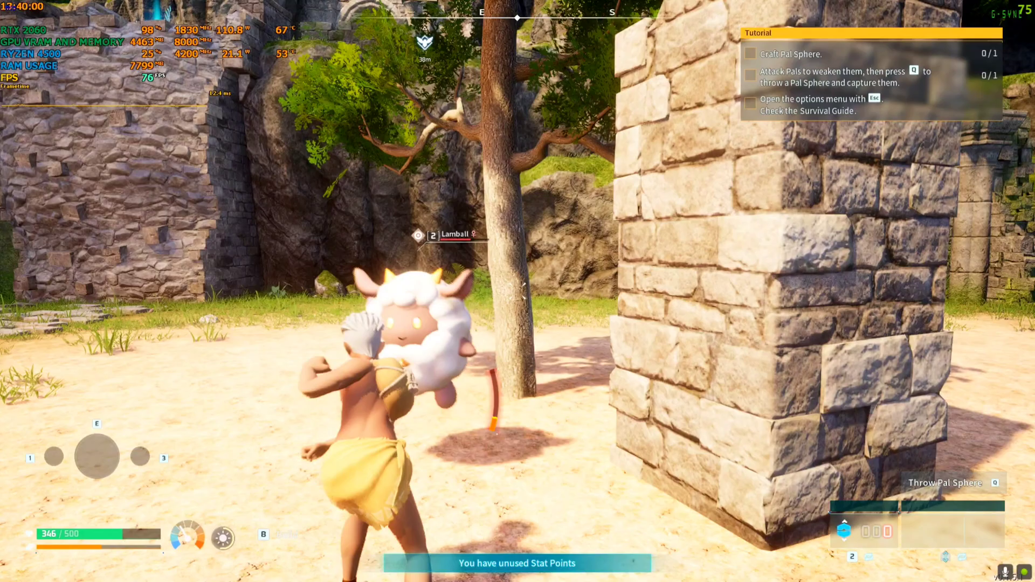
click(518, 291)
click(518, 291)
Step: Leave the current world for the title screen and quit Palworld to the desktop
key(Escape)
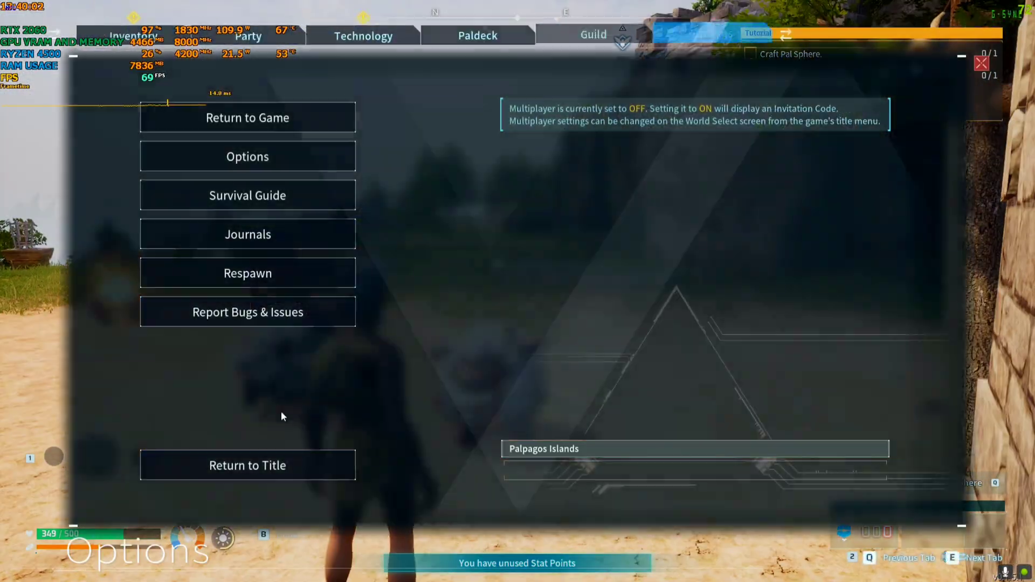
click(351, 459)
click(443, 393)
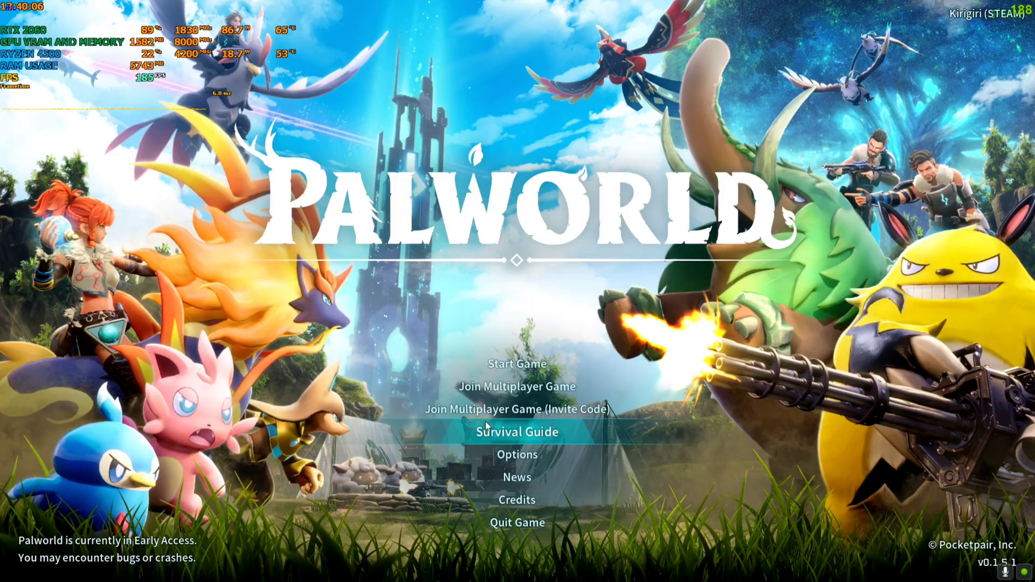
click(517, 522)
click(451, 386)
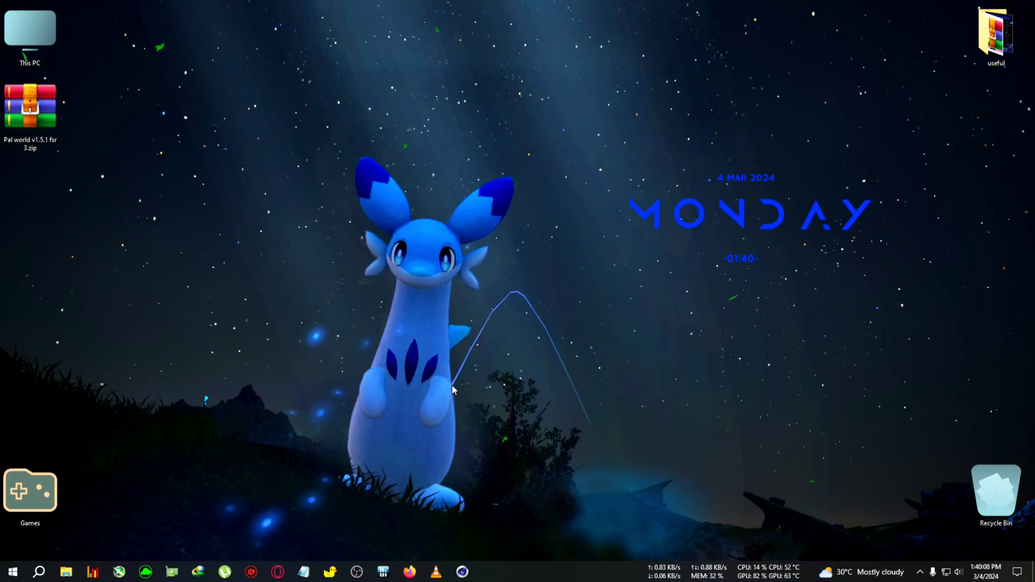
Step: Extract the desktop archive "Pal world v1.5.1 fsr 3.zip" into a folder of the same name
mouse_move(29, 108)
mouse_down()
mouse_move(173, 108)
mouse_move(169, 66)
mouse_move(225, 72)
mouse_move(41, 111)
mouse_move(30, 124)
mouse_up()
right_click(26, 129)
click(90, 209)
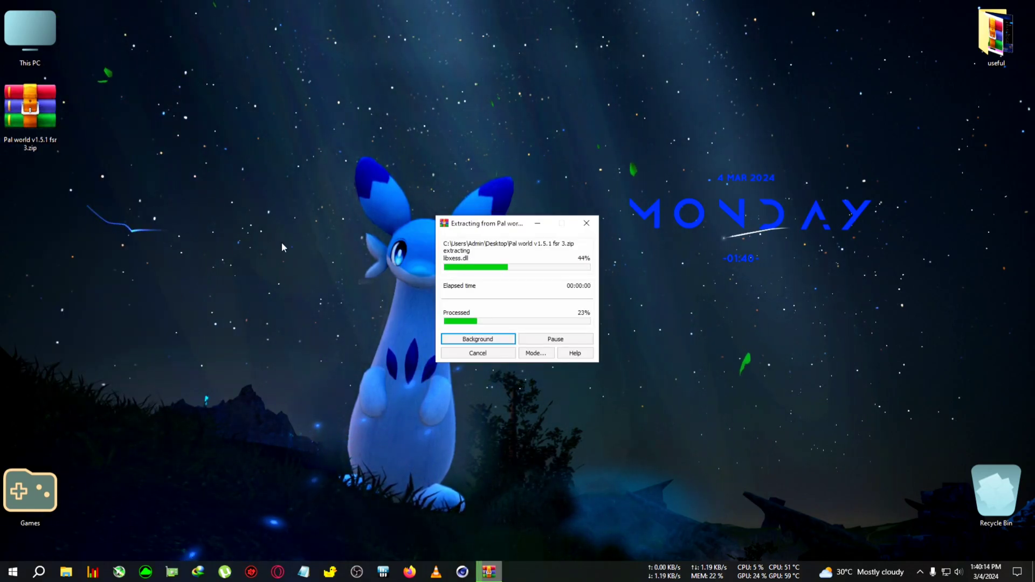
Step: Copy all the mod files and folders inside the nested "Pal world v1.5.1 fsr 3" folder
double_click(38, 197)
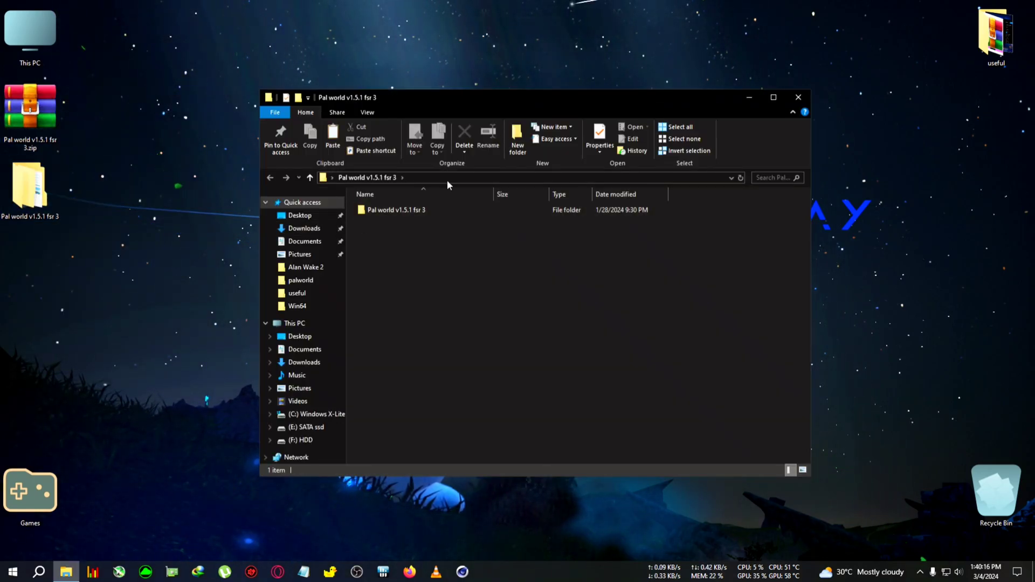
drag(451, 102, 467, 144)
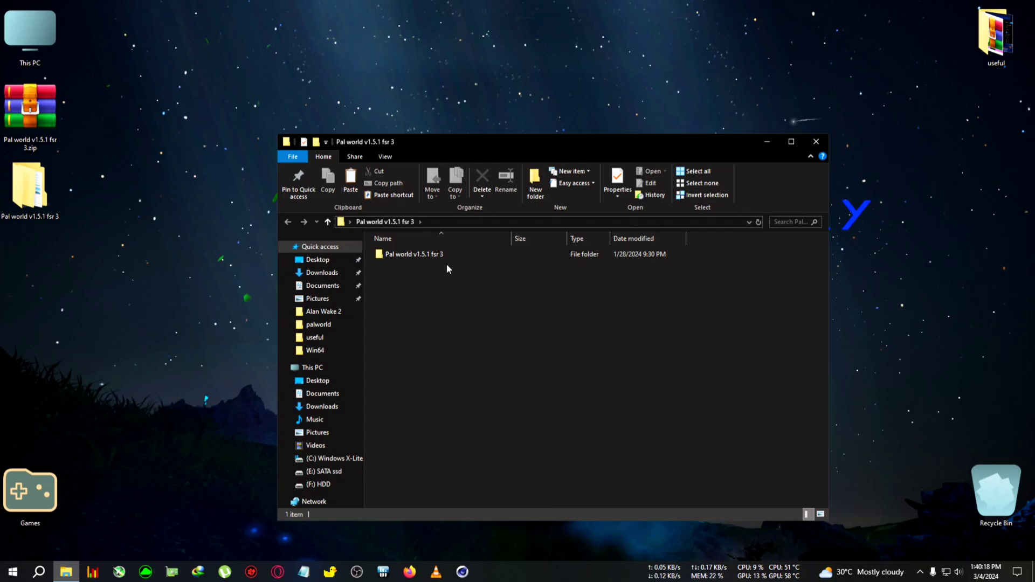
double_click(402, 254)
drag(507, 383, 397, 252)
right_click(457, 299)
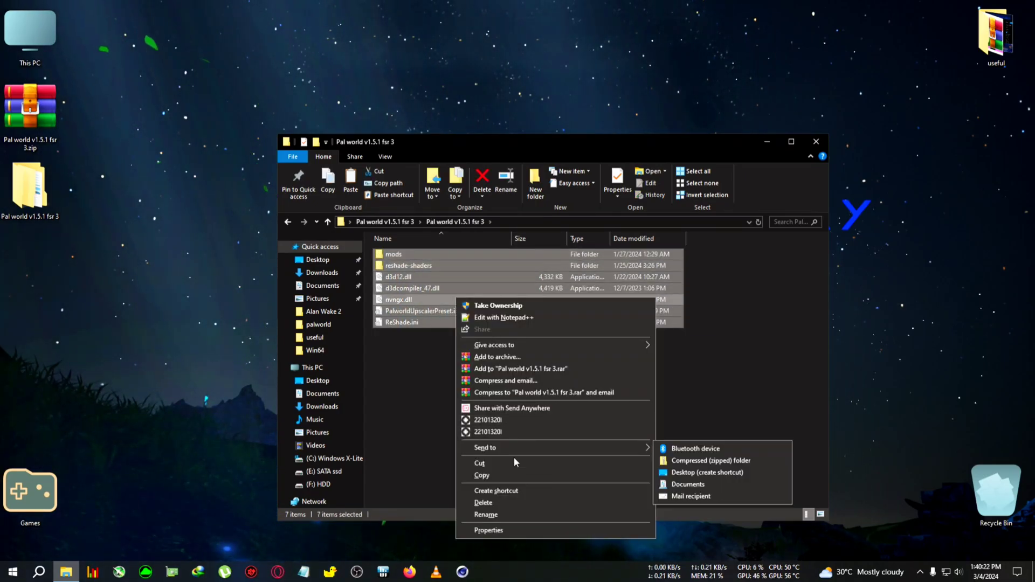
click(515, 462)
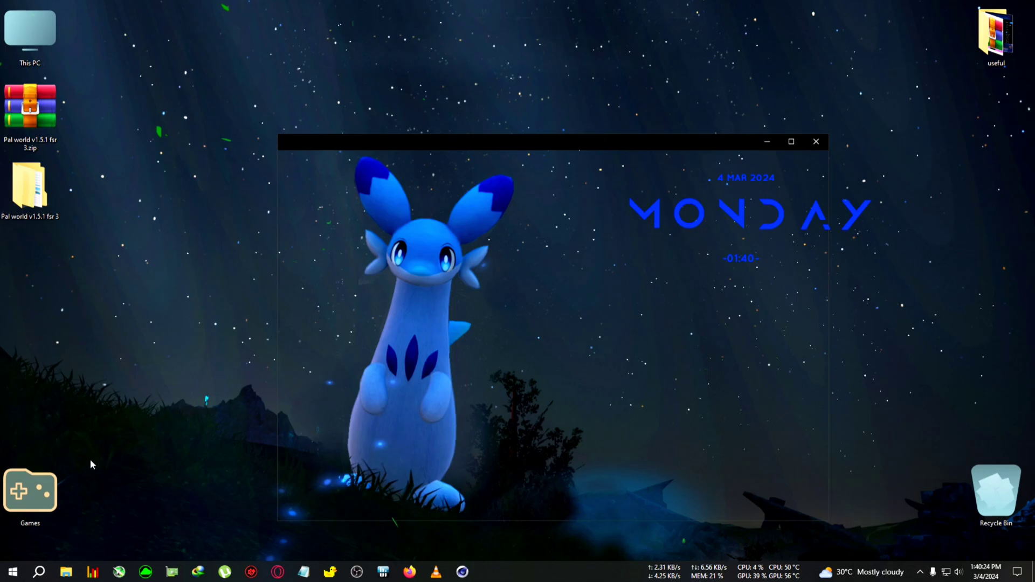
Step: Close the mod folder window and open the game's folder E:\Palworld\Pal\Binaries\Win64
double_click(30, 40)
click(819, 142)
double_click(611, 292)
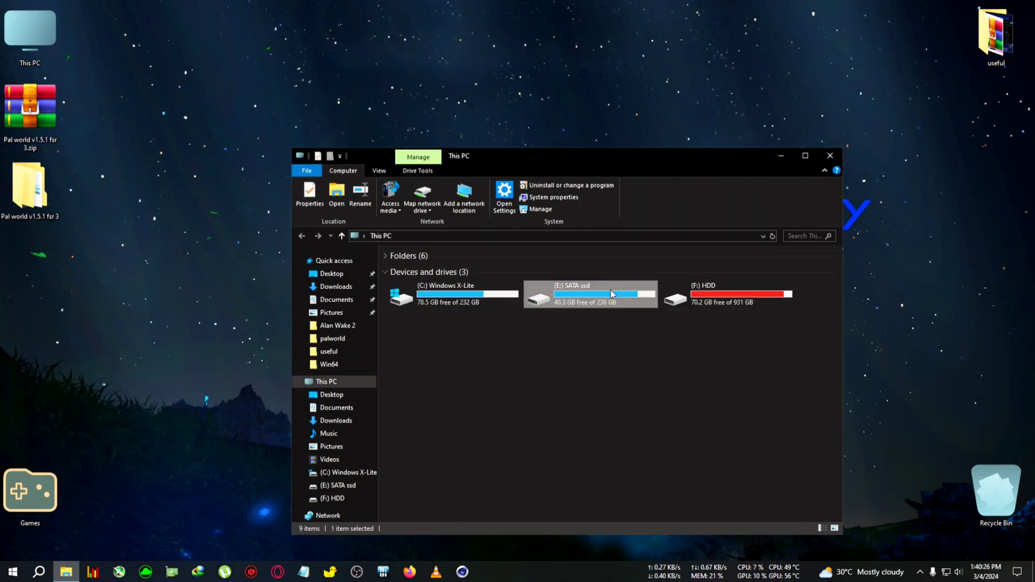
double_click(611, 294)
drag(581, 152, 531, 82)
click(373, 236)
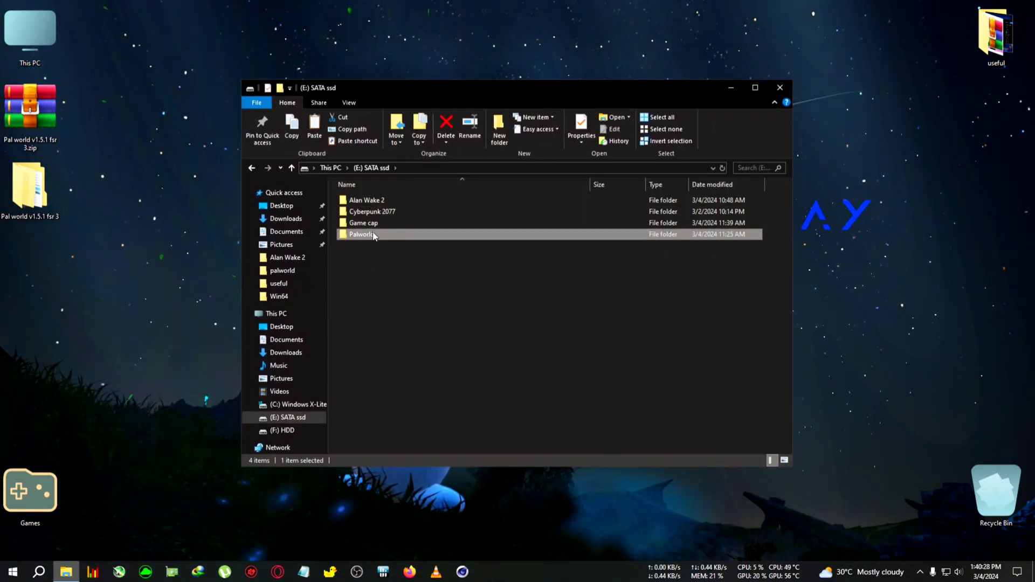
double_click(373, 235)
double_click(365, 258)
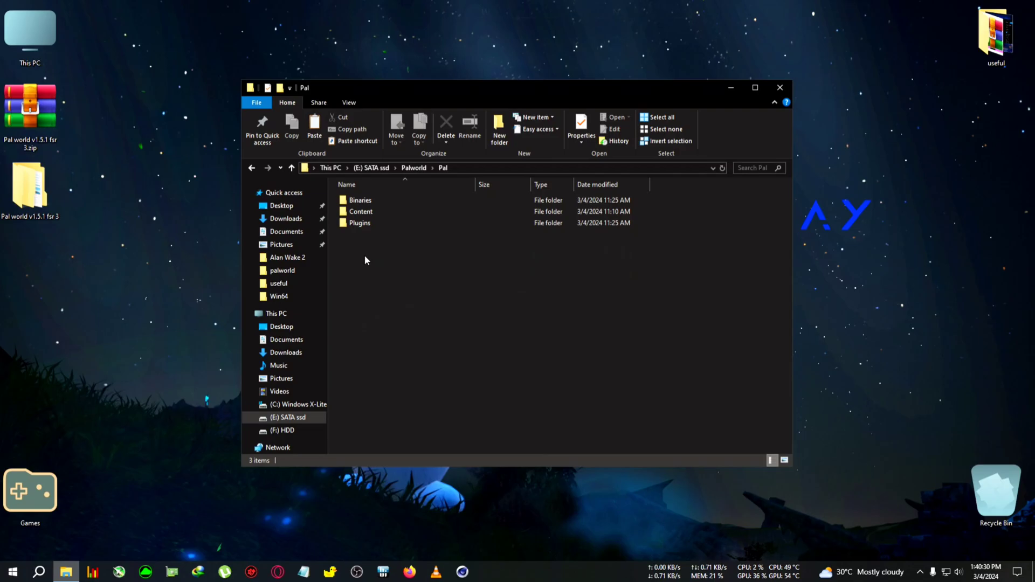
double_click(359, 200)
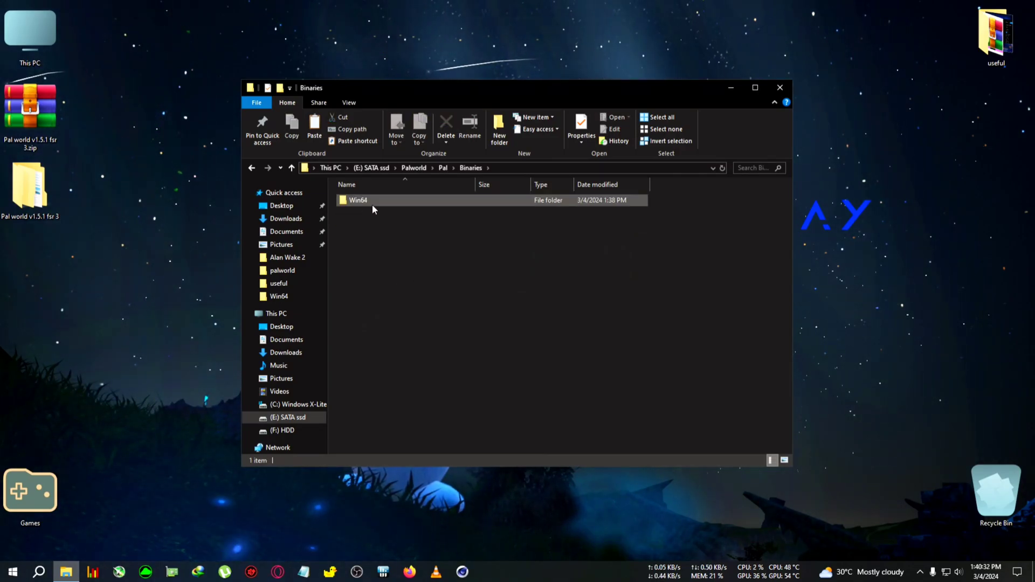
double_click(373, 204)
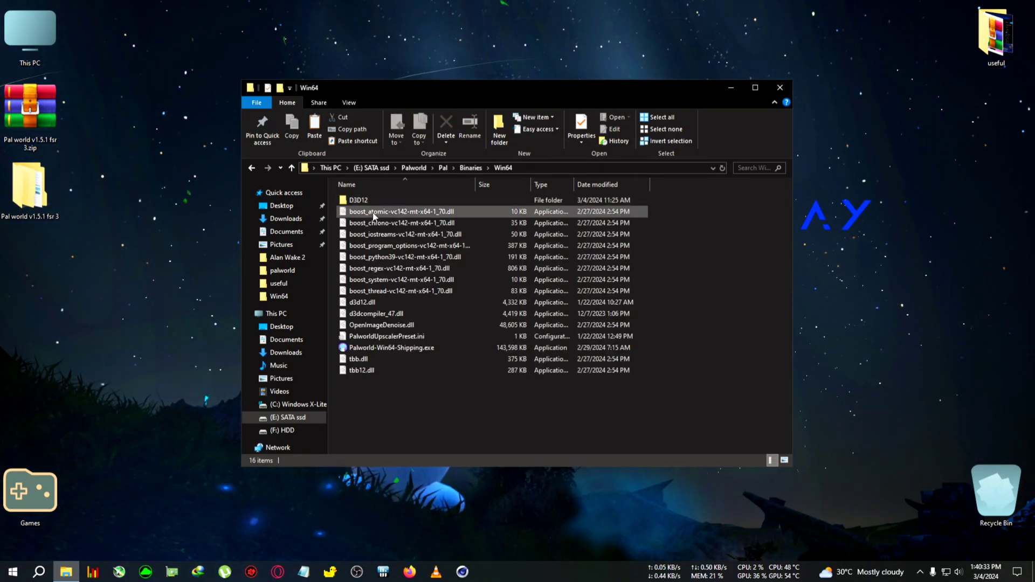
Step: Paste the mod files next to Palworld-Win64-Shipping.exe in Win64, replacing the existing files with the same names
click(390, 348)
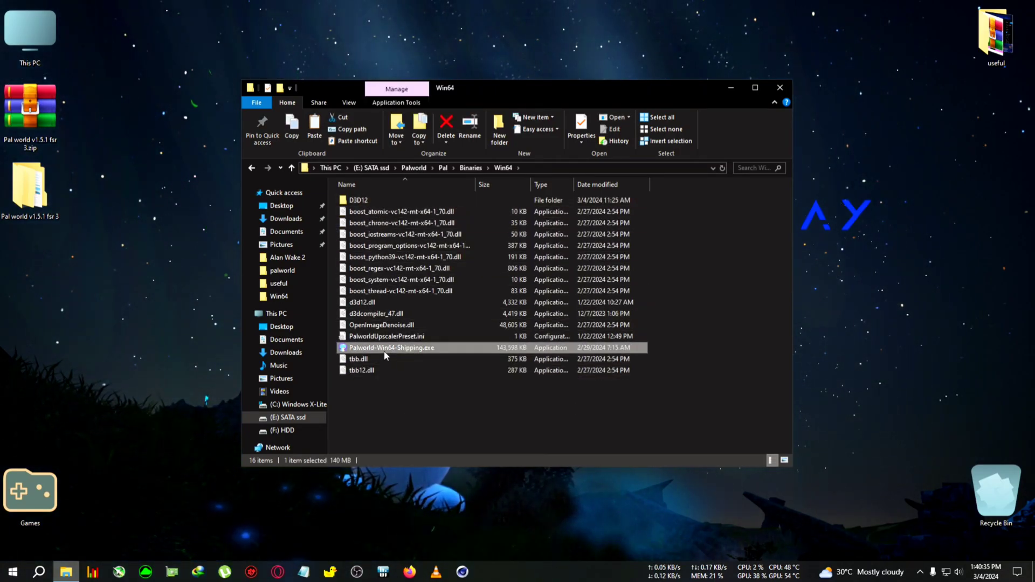
right_click(710, 249)
click(736, 325)
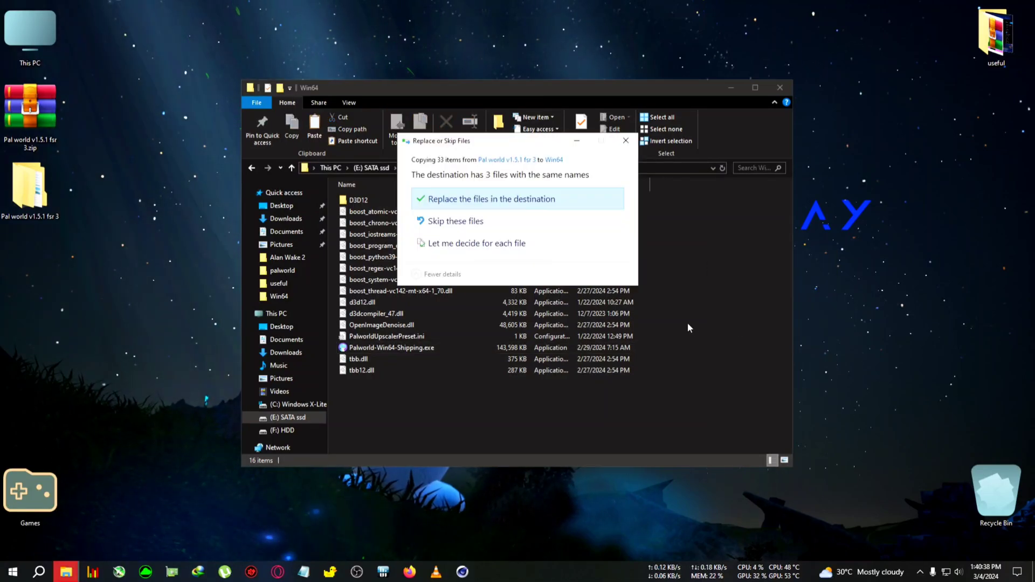
click(481, 200)
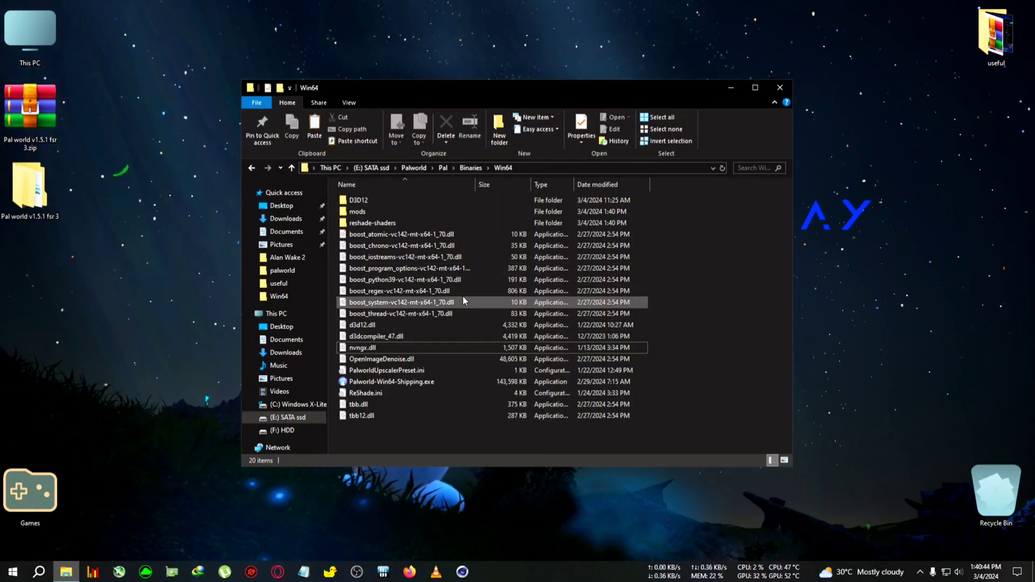
Step: Open PalworldUpscaler.ini from the mods folder inside Win64 in Notepad
double_click(362, 215)
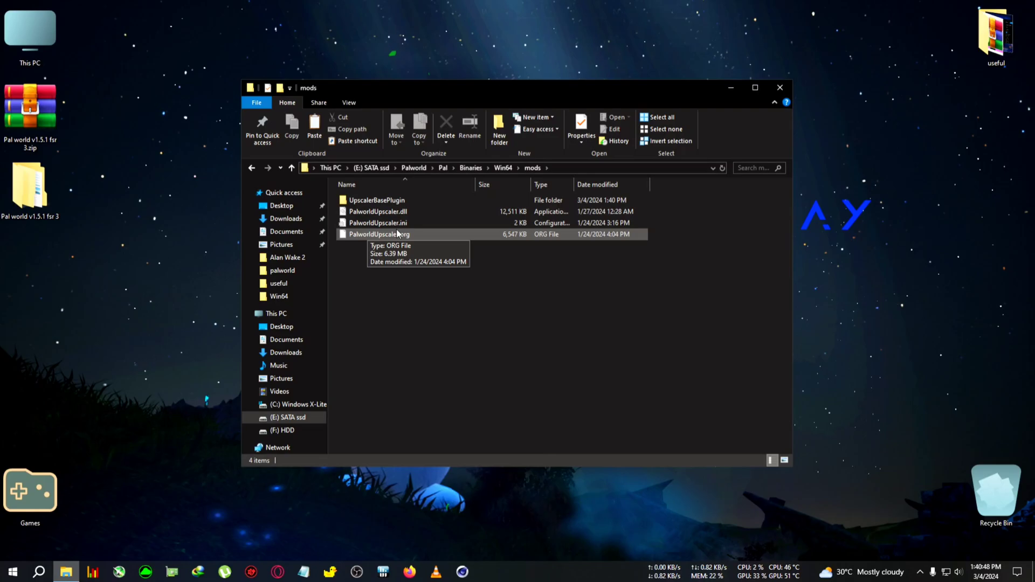
right_click(384, 222)
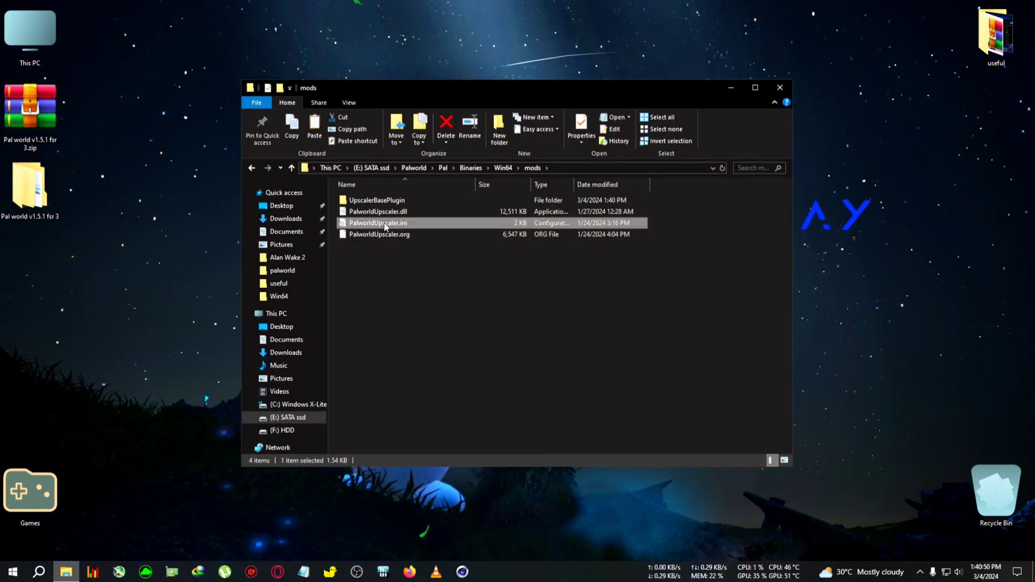
mouse_move(434, 291)
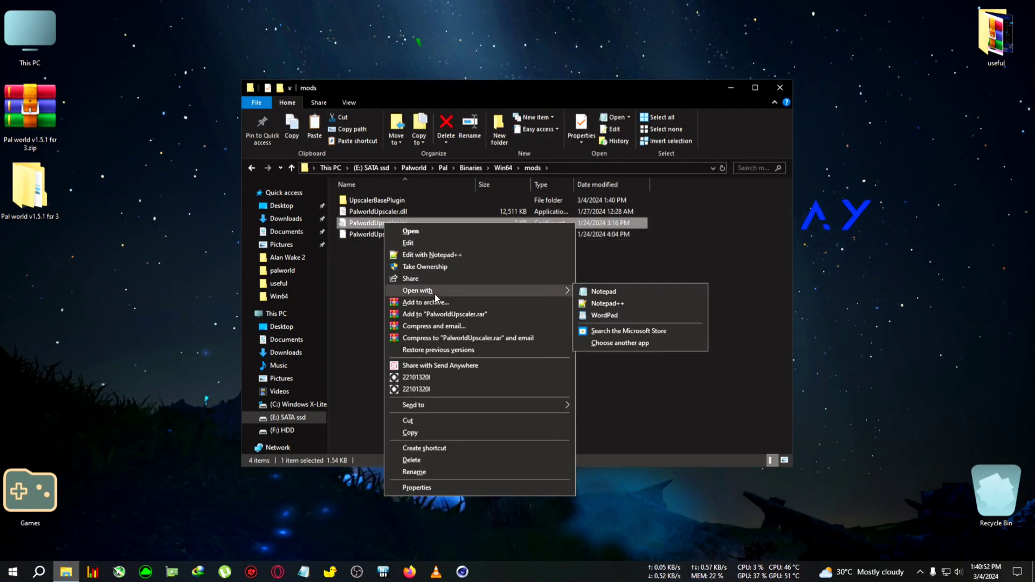
click(620, 293)
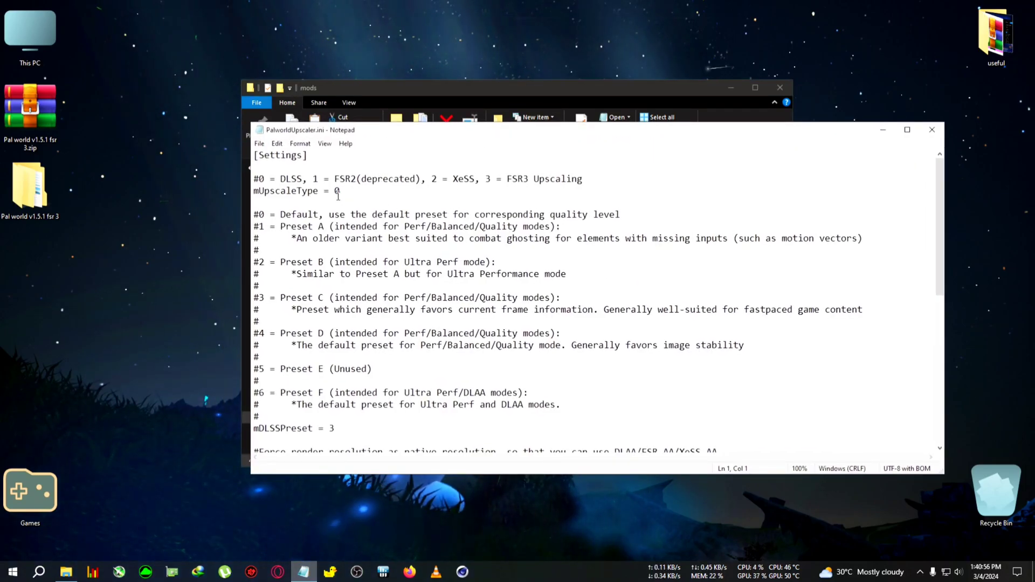
Step: Set mUpscaleType to 3 for FSR3 Upscaling in PalworldUpscaler.ini, save the file and close it
click(342, 192)
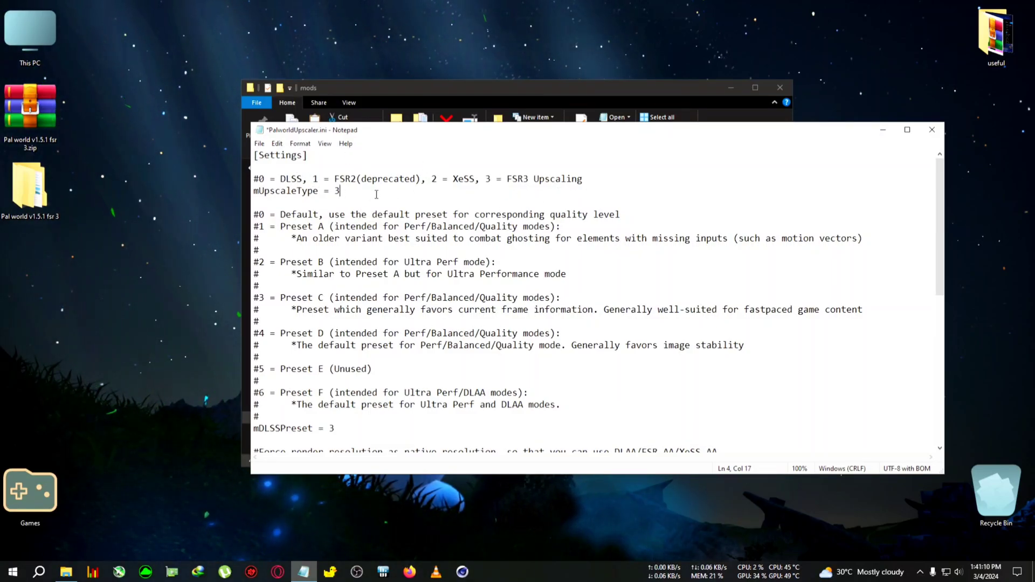
click(260, 144)
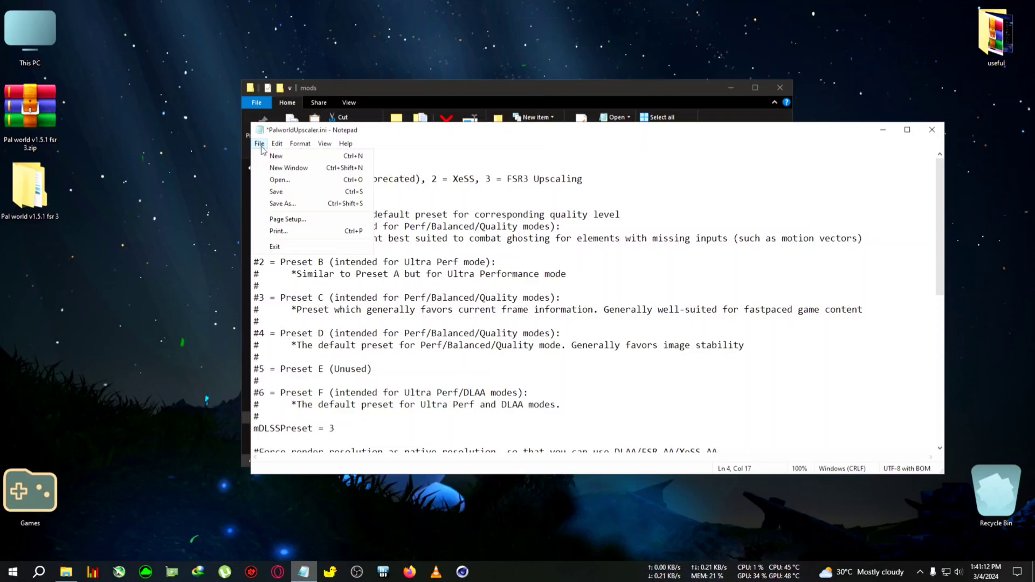
click(297, 188)
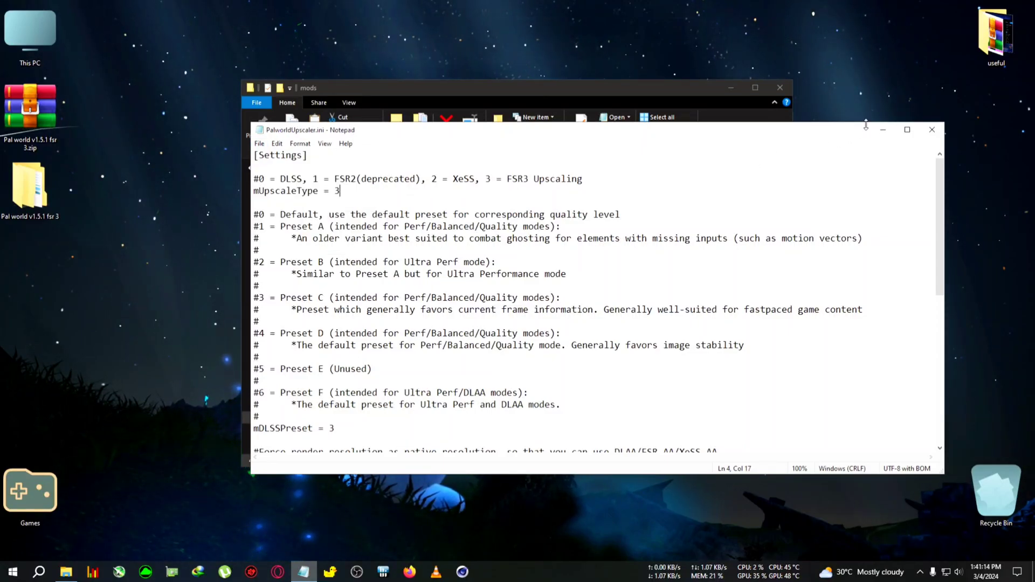
click(932, 130)
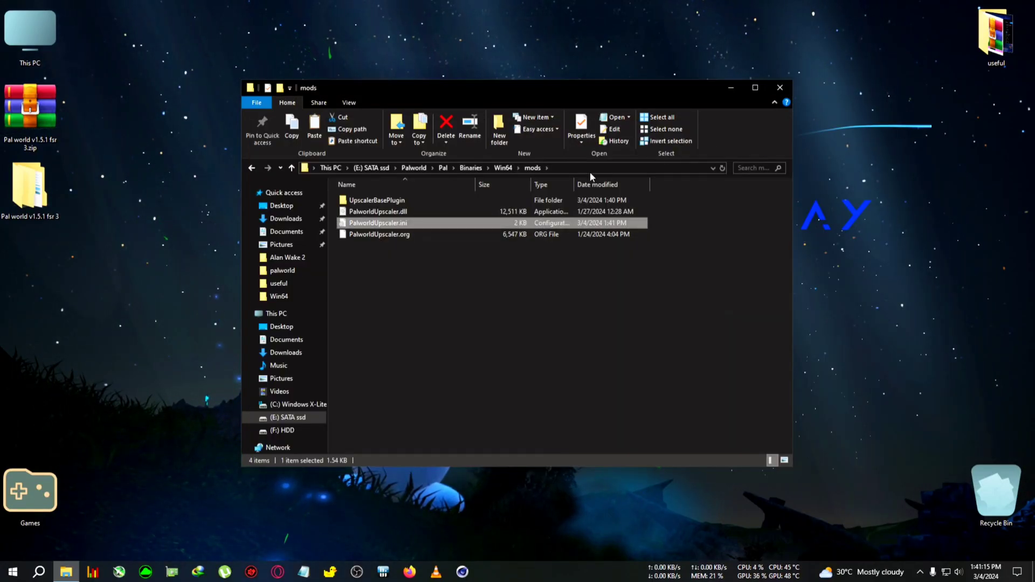
Step: Return to the Win64 folder, create a desktop shortcut for Palworld-Win64-Shipping.exe and close the folder window
click(250, 169)
drag(401, 91, 382, 81)
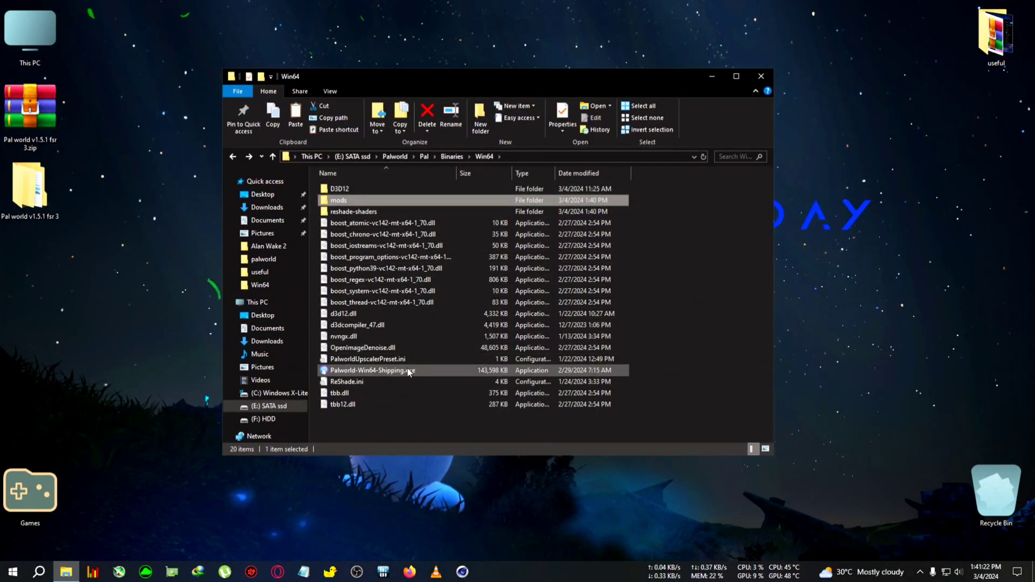
click(426, 371)
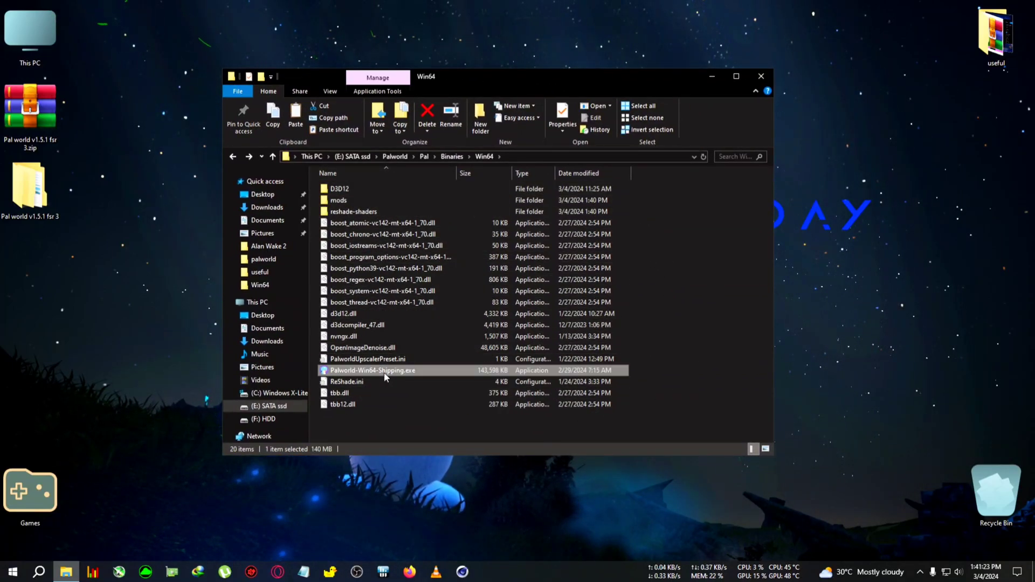
click(666, 244)
click(354, 372)
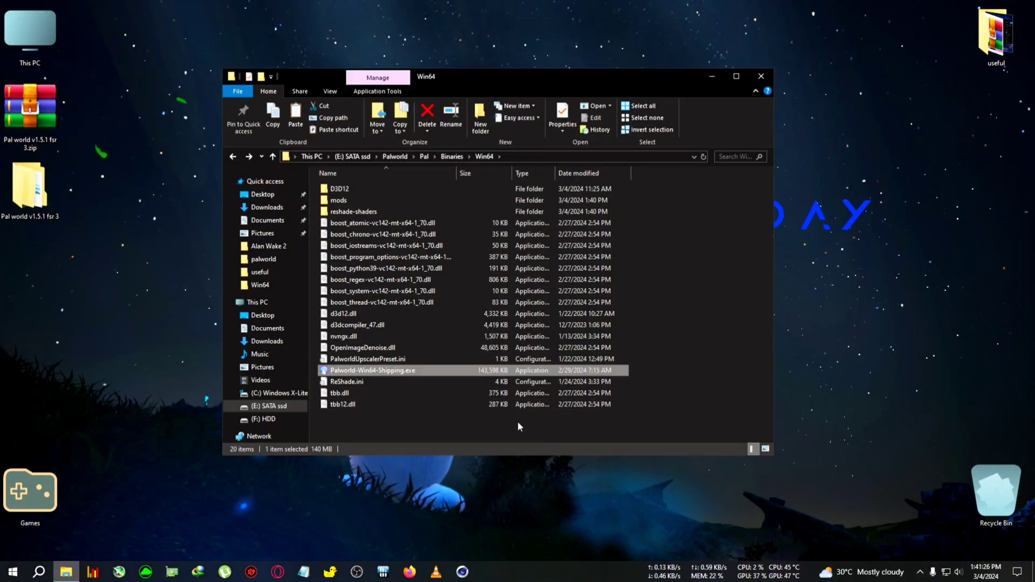
right_click(381, 371)
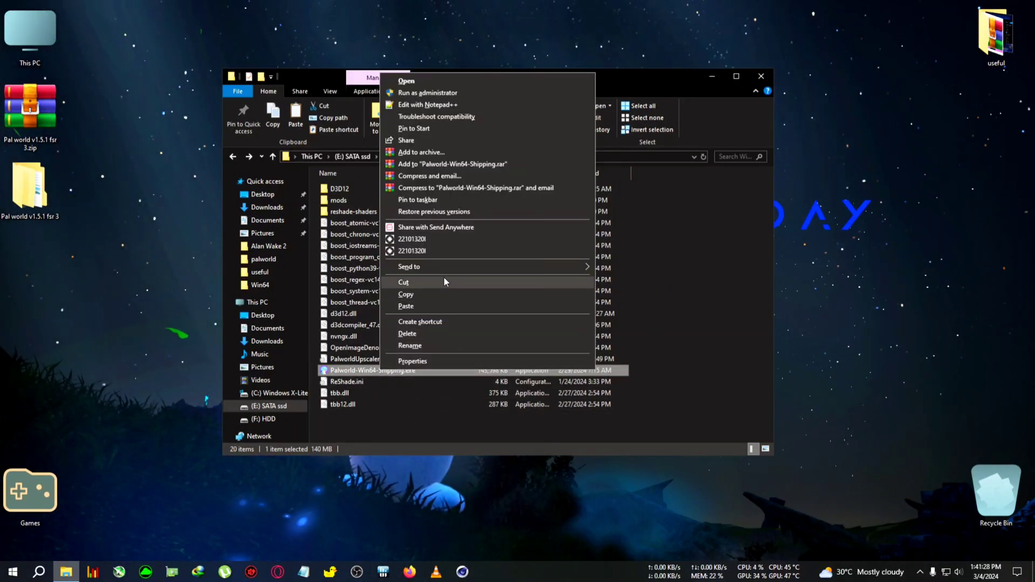
mouse_move(416, 266)
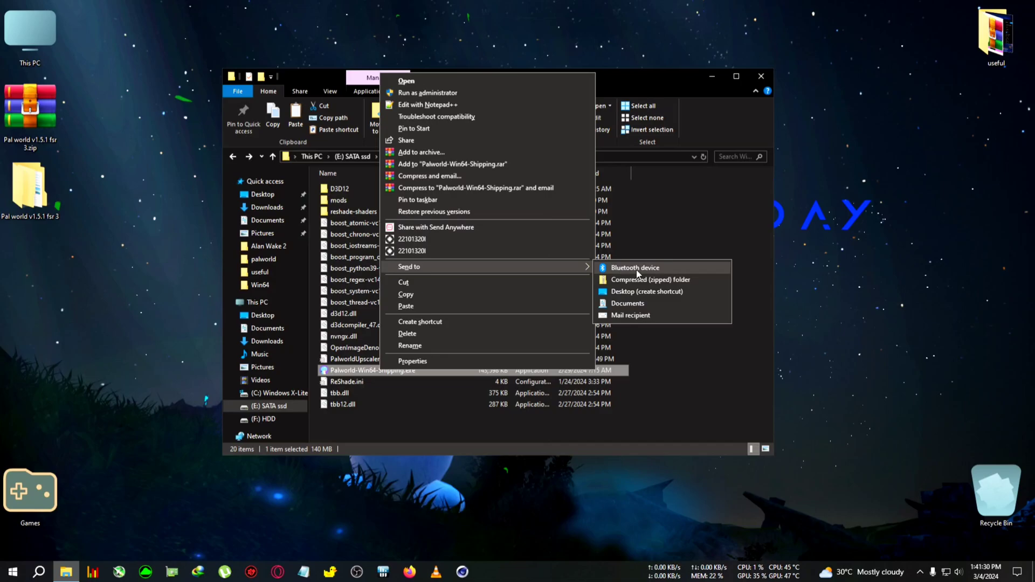
click(643, 296)
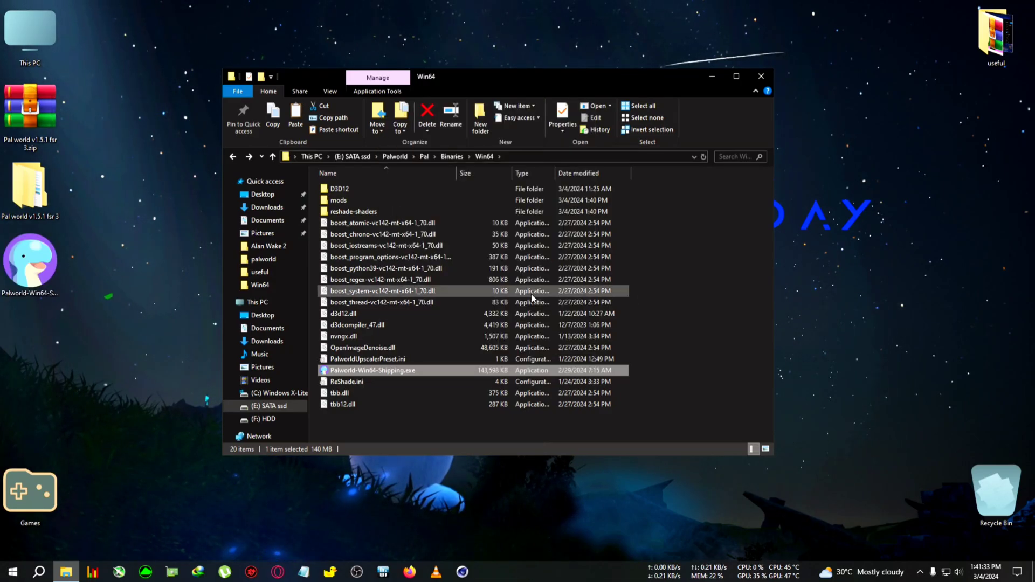
click(760, 76)
Step: Append -dx12 after the executable path in the Palworld desktop shortcut's target and apply the change
click(46, 281)
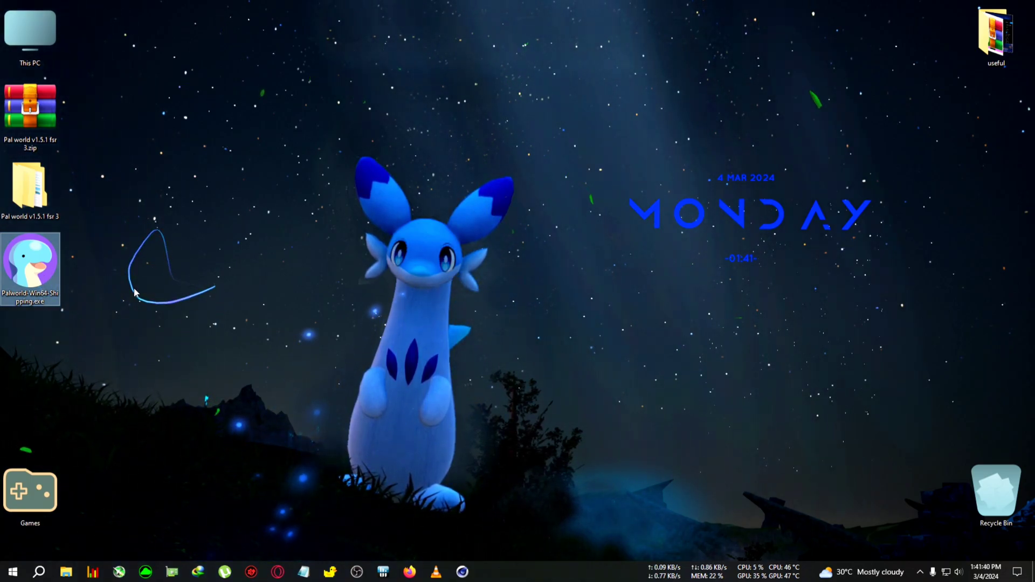
right_click(28, 258)
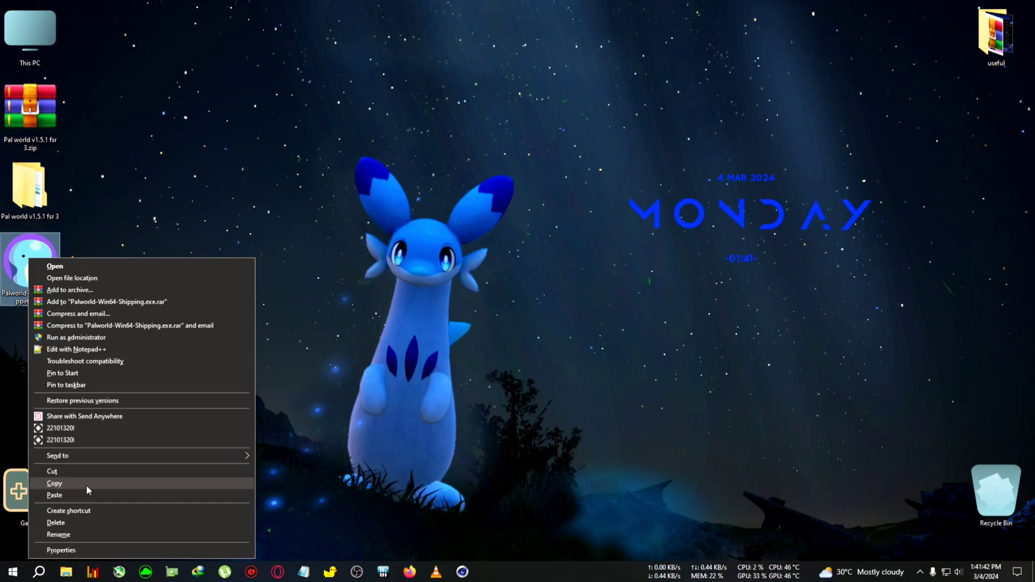
click(79, 548)
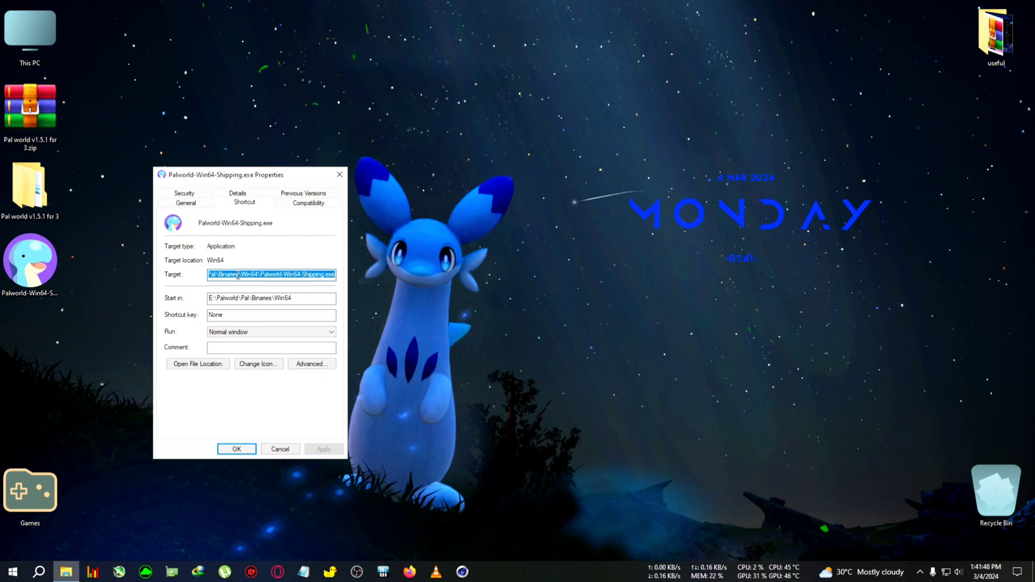
click(336, 276)
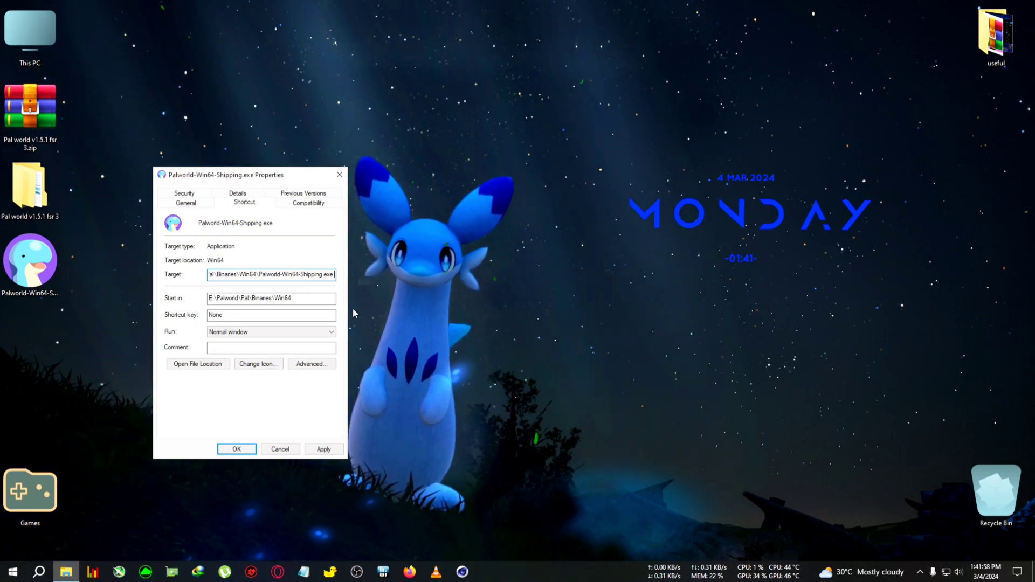
text(-d)
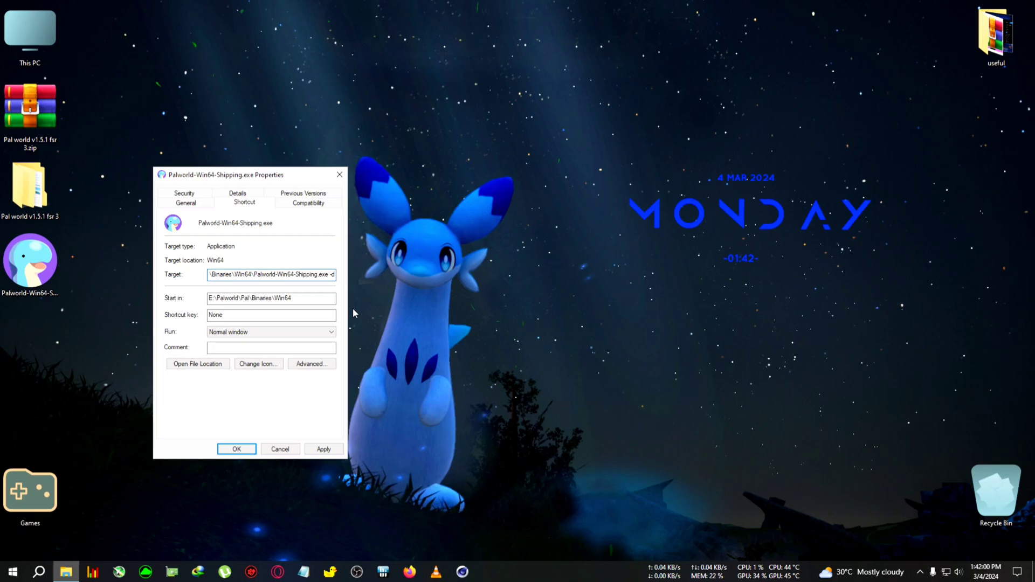
text(x12)
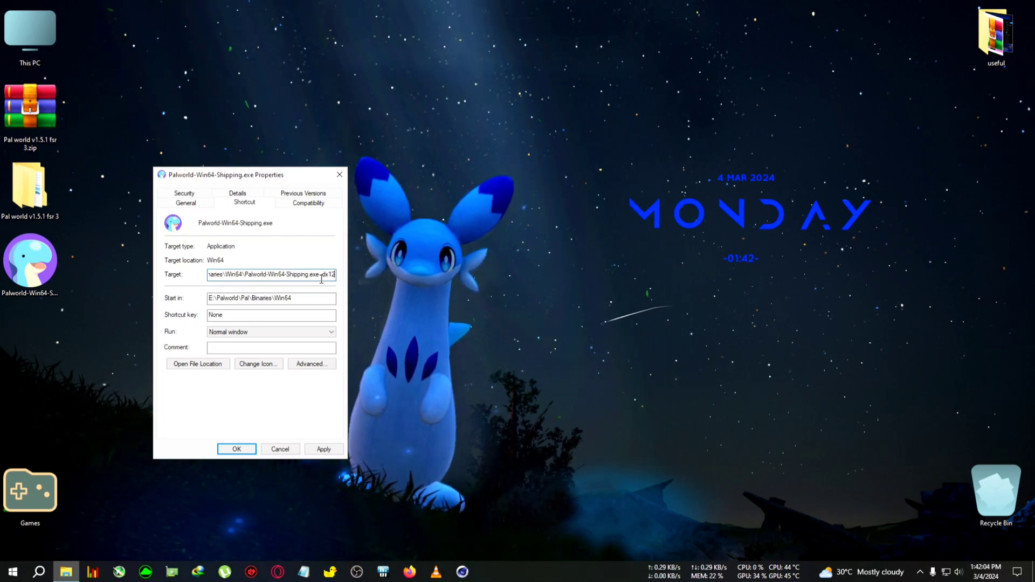
drag(321, 279, 333, 278)
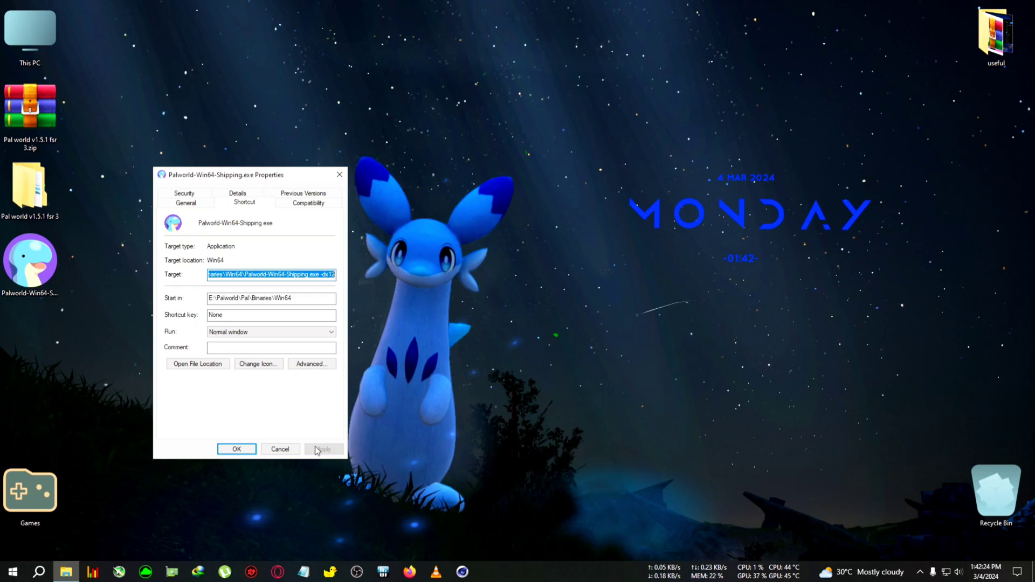
click(237, 450)
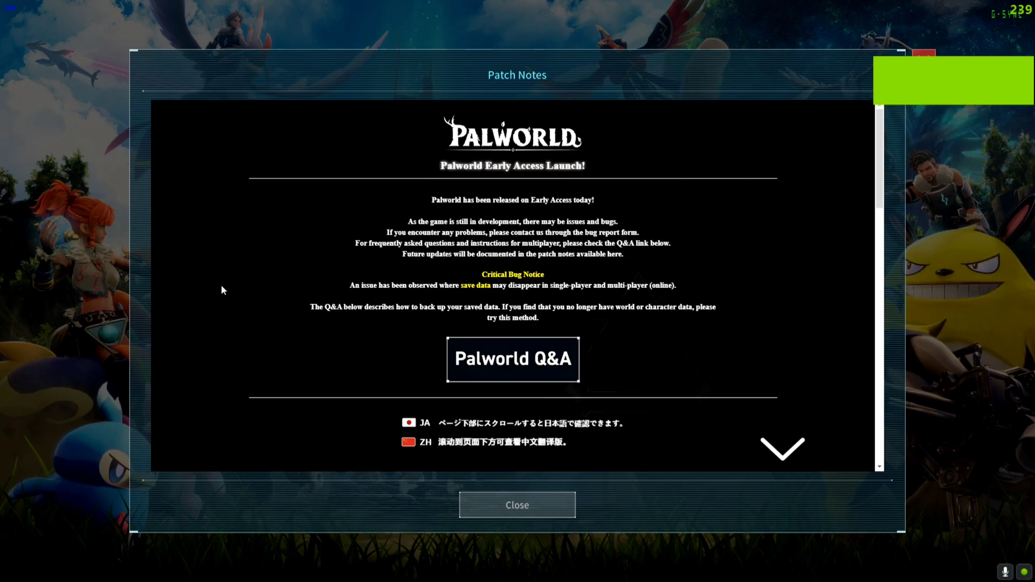
Step: Enter the Palworld game world and run around the ruins to check performance with the mod
click(600, 139)
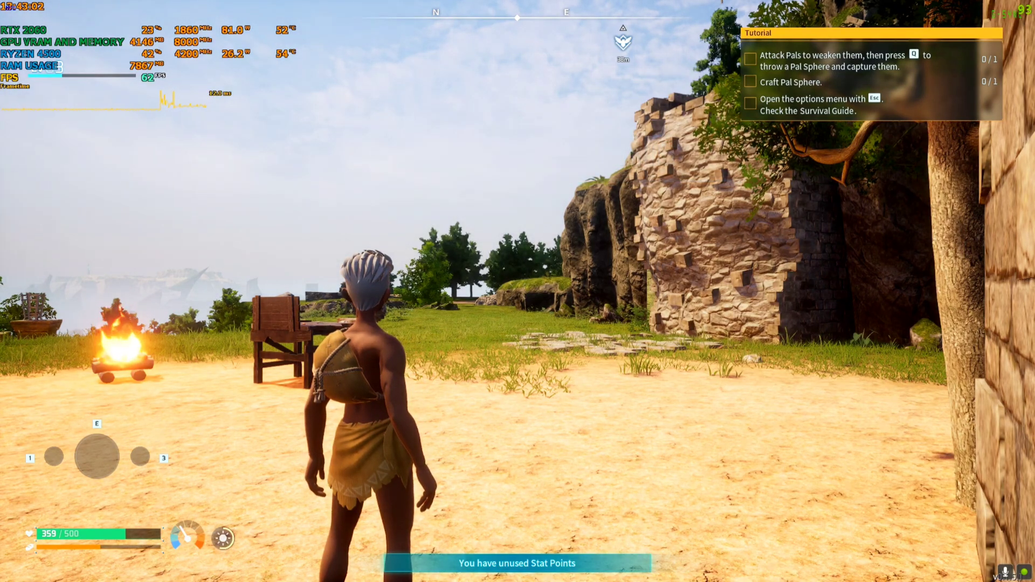
key(w)
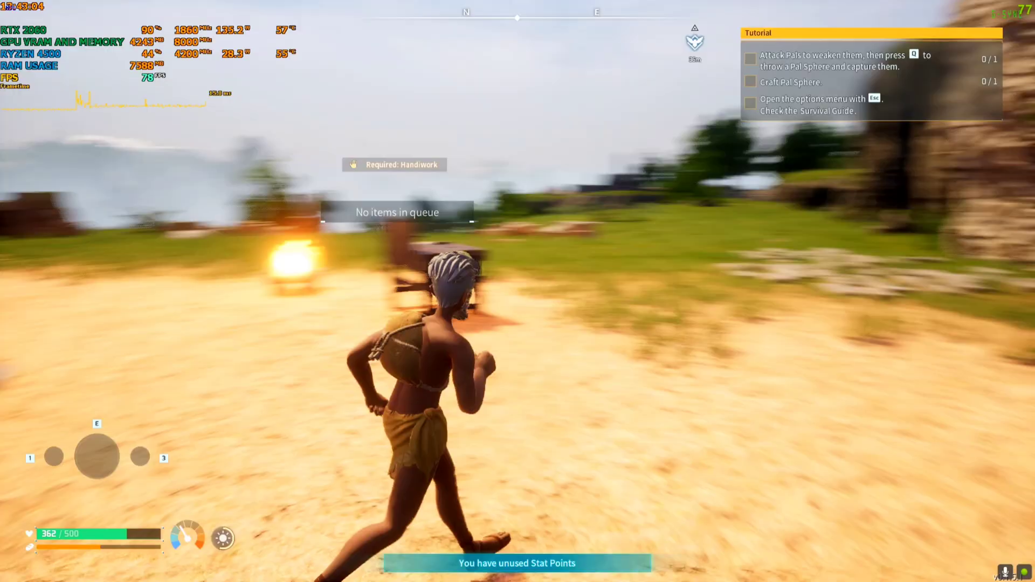
key(w)
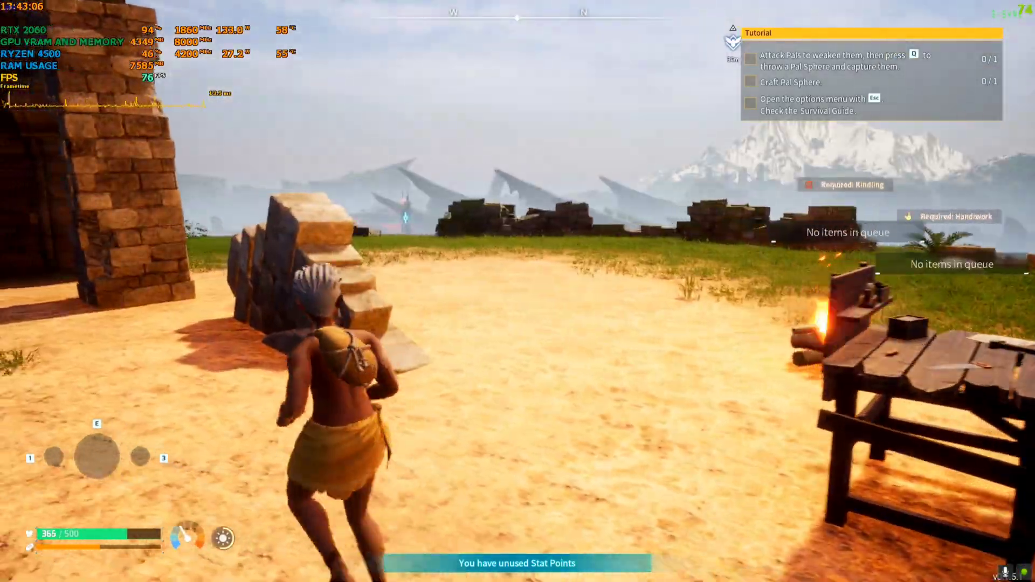
key(w)
key(space)
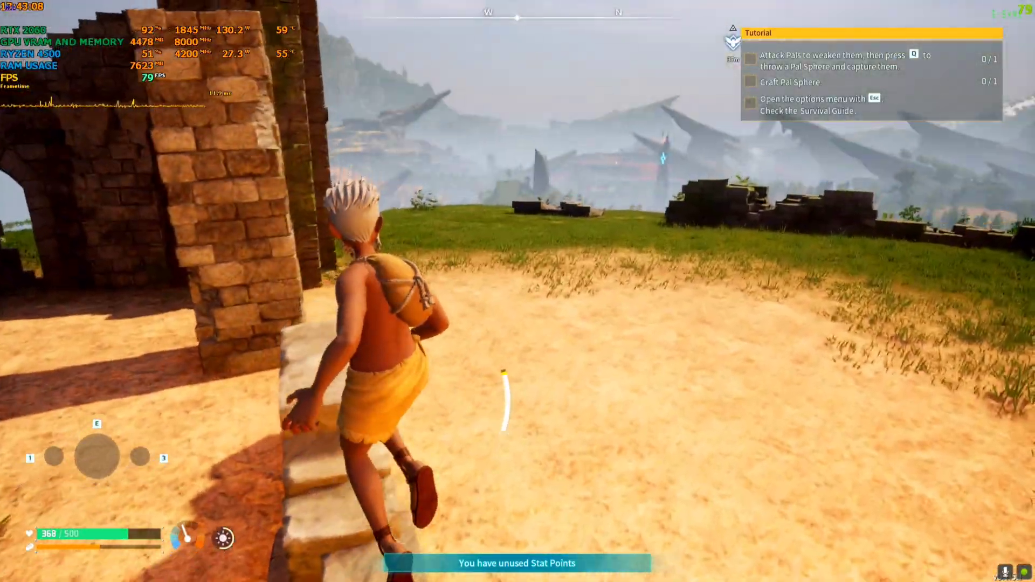
key(w)
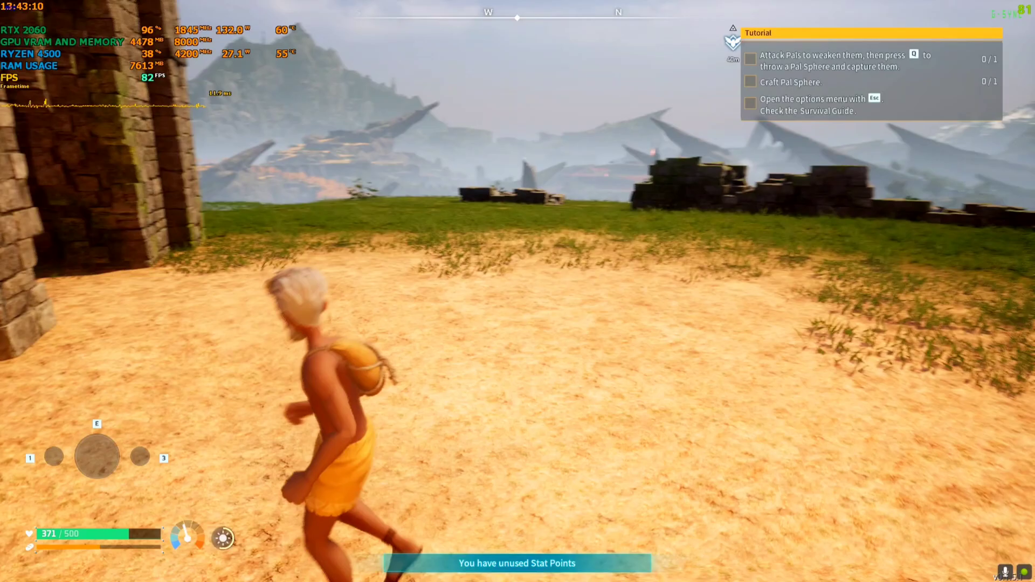
key(w)
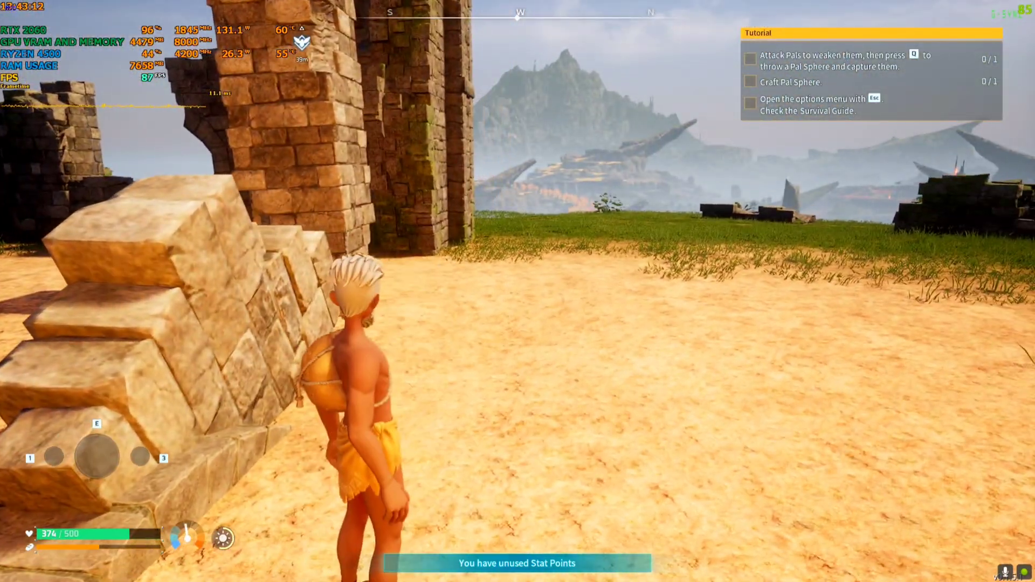
Step: Show the ReShade overlay, move its main window clear of the Palworld Upscaler window to review the upscaling and frame generation settings, and hide it
key(Home)
key(super)
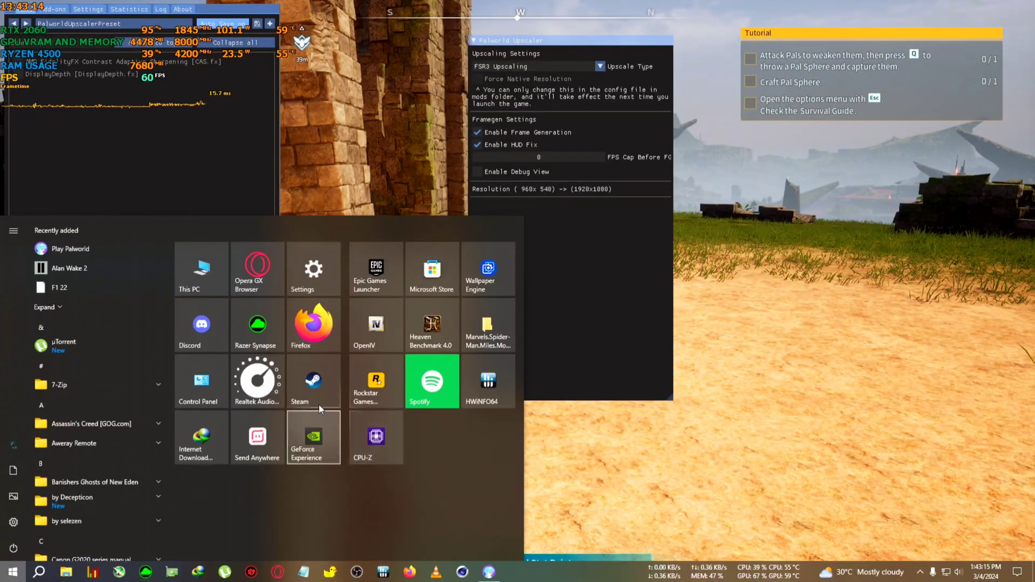
click(260, 11)
drag(234, 8, 911, 32)
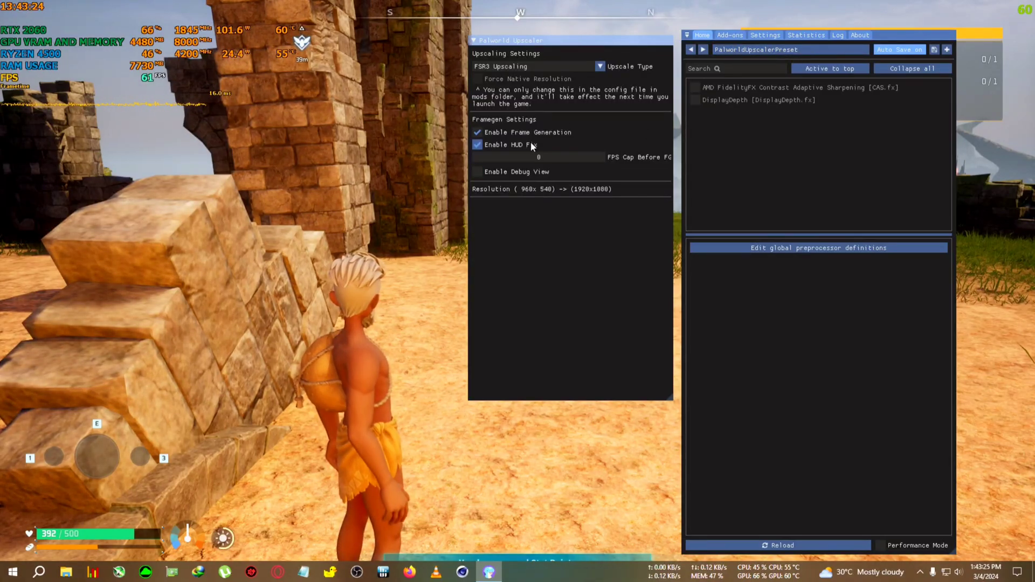
key(Home)
Step: Set DLSS to Quality in the game's graphics settings and return to the game
key(Escape)
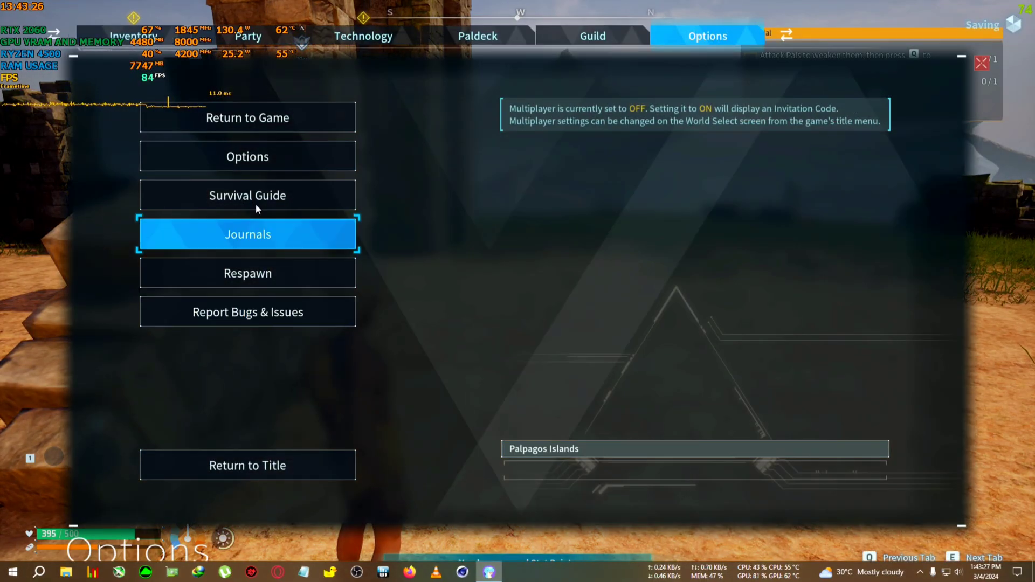
click(253, 163)
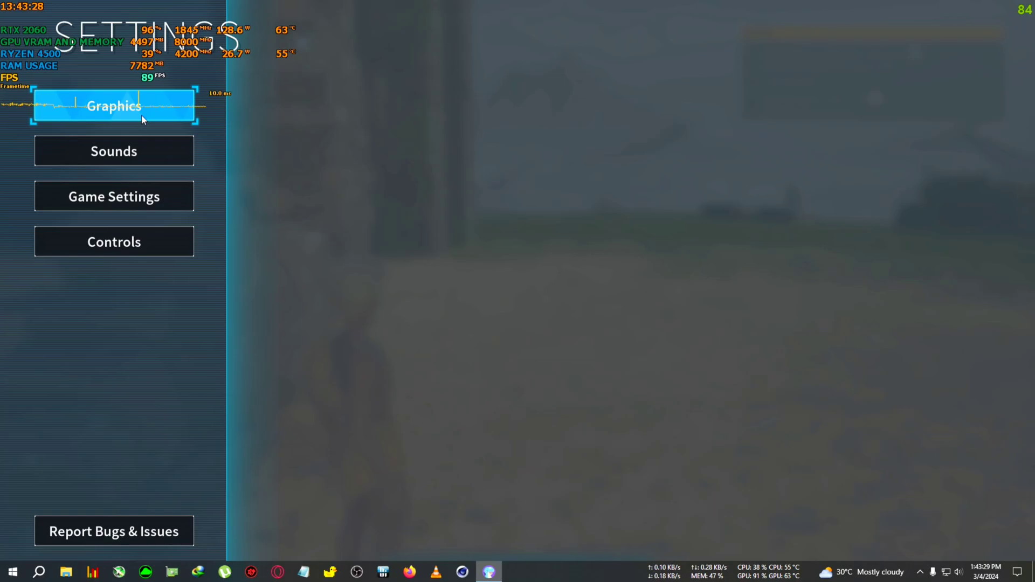
click(124, 107)
click(947, 424)
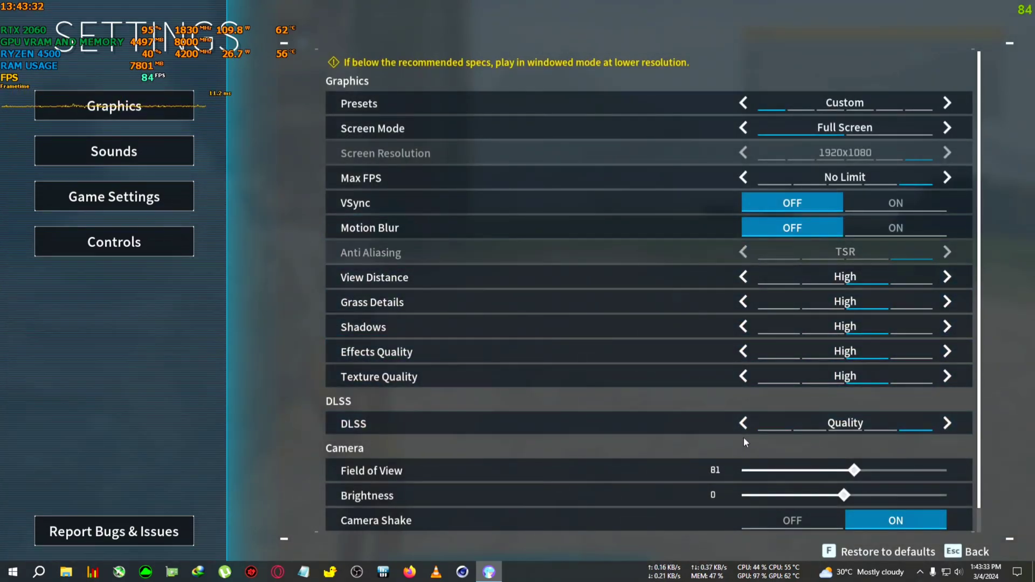
key(Escape)
click(483, 389)
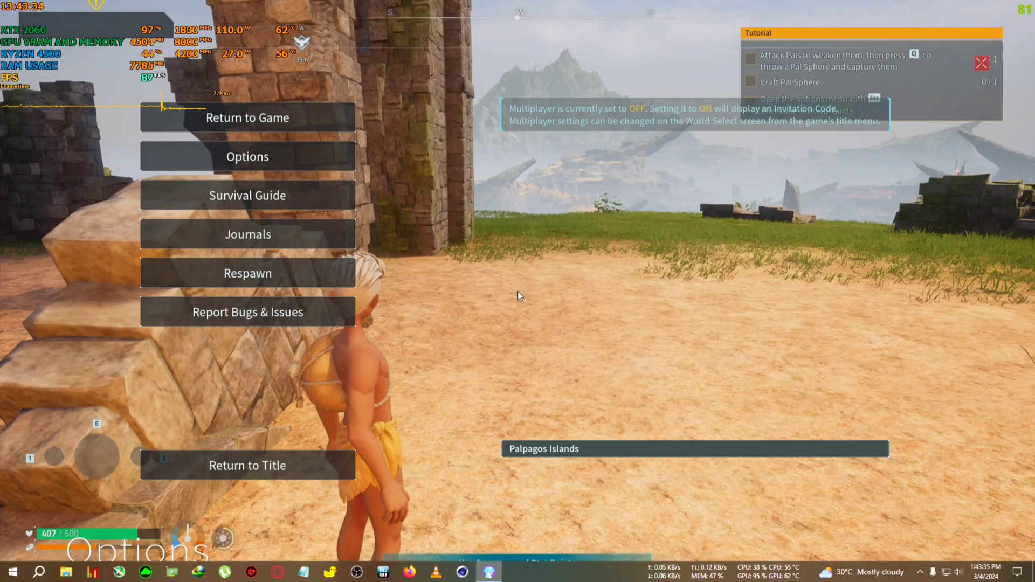
key(Escape)
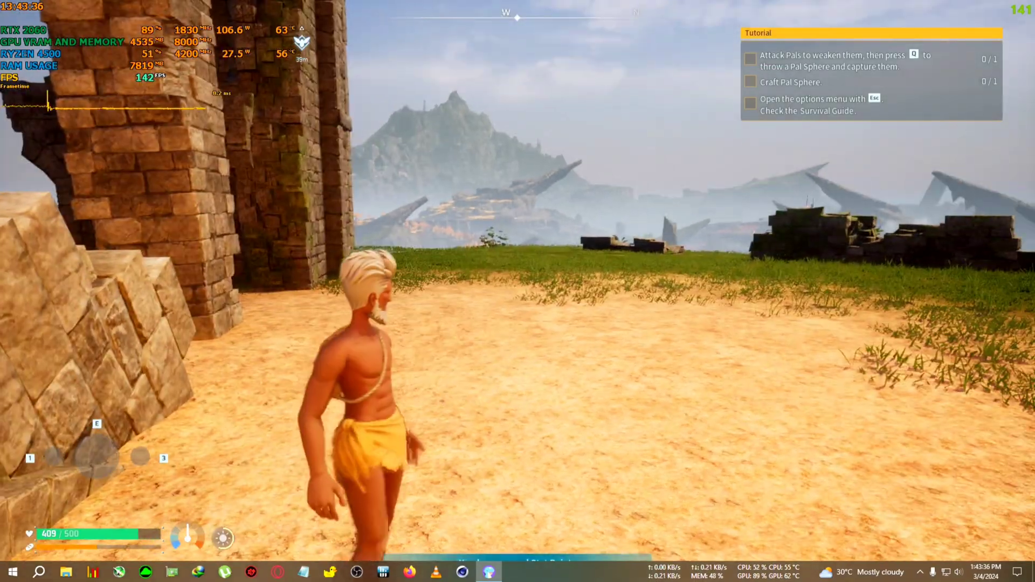
Step: Run around the sandy ruins and past the campfire and tree to check performance with DLSS on Quality
key(w)
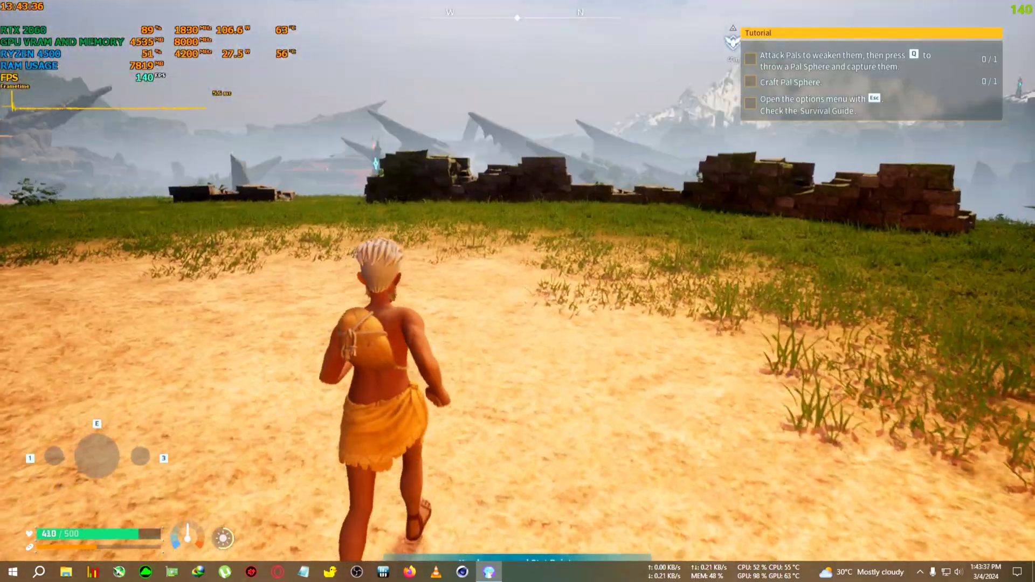
key(w)
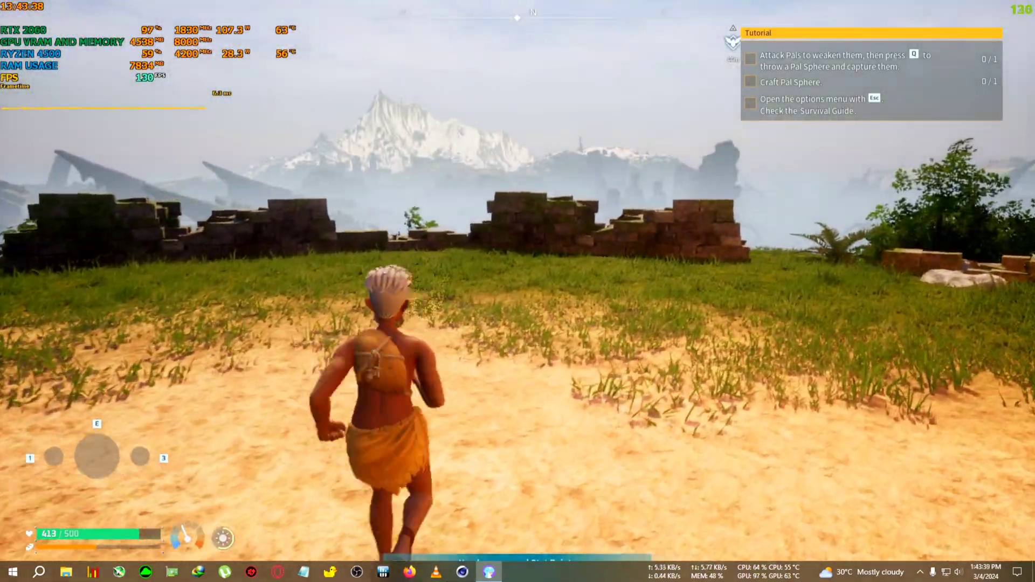
key(w)
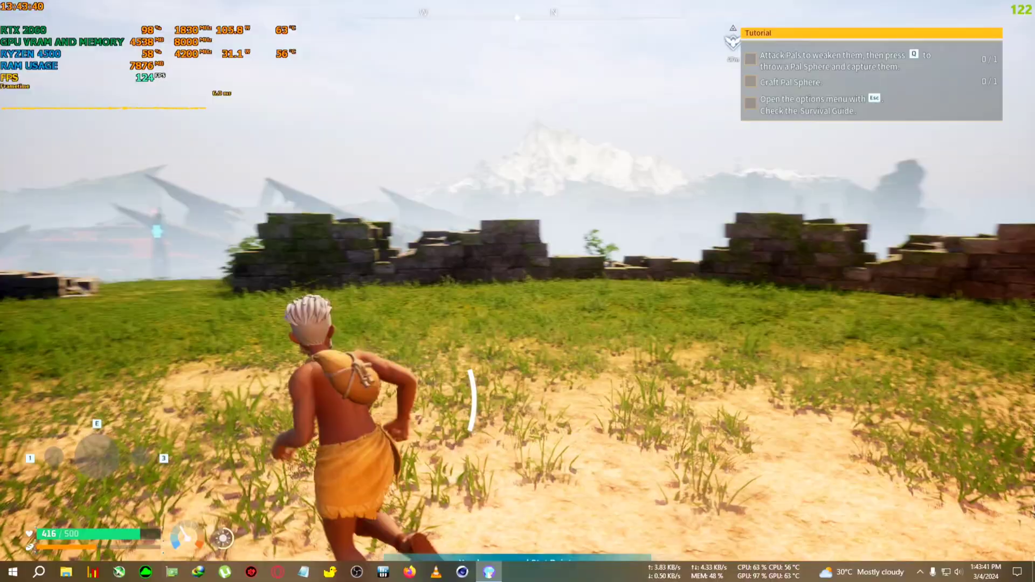
key(w)
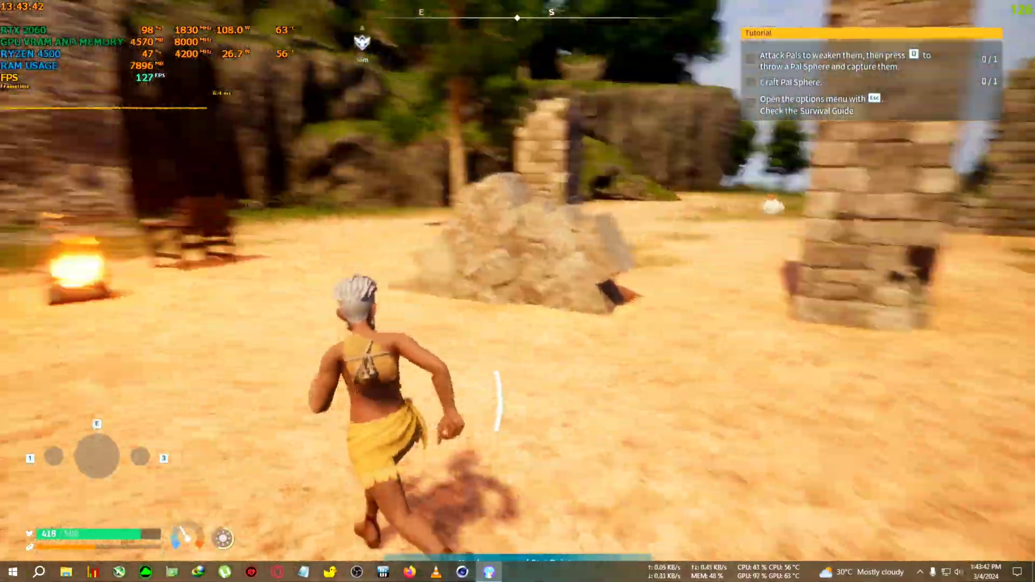
key(w)
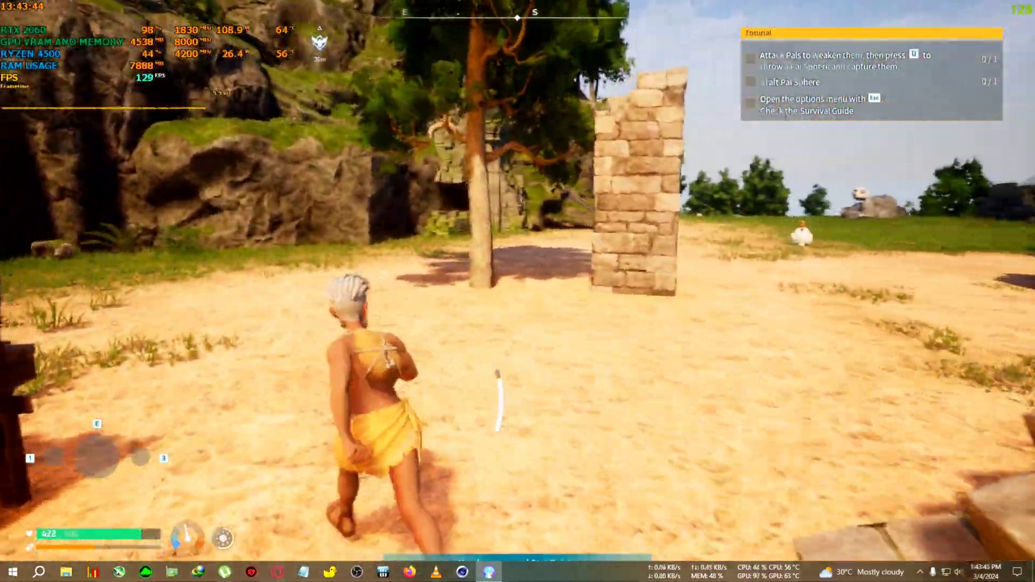
key(space)
key(w)
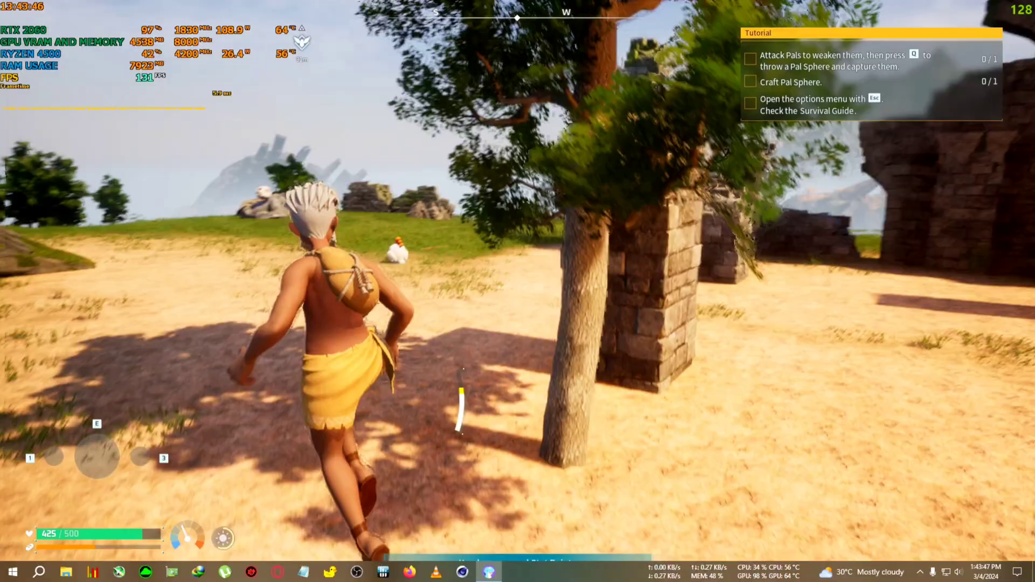
key(w)
Step: Switch the game to windowed mode and back to full screen
key(alt+Return)
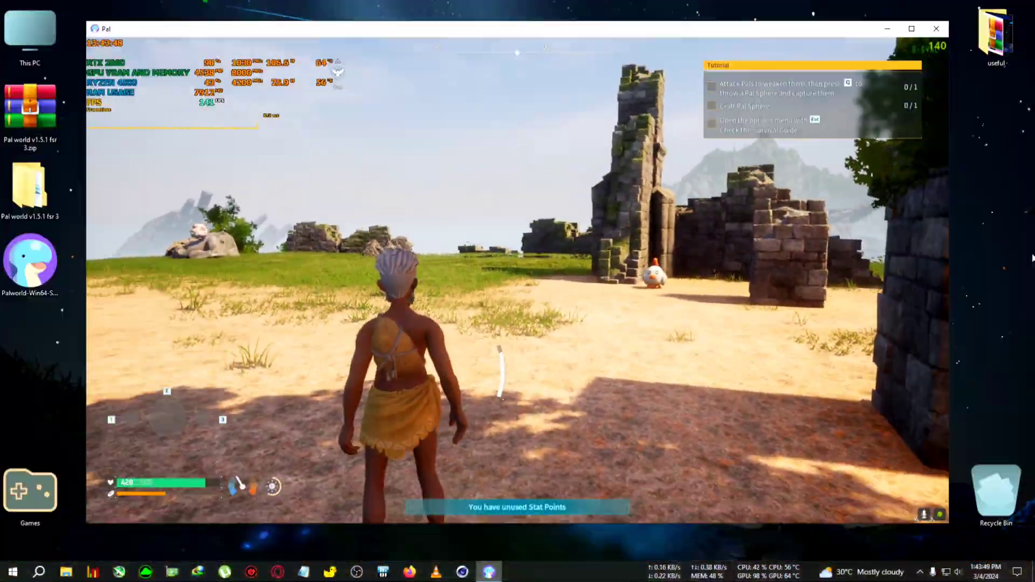
key(alt+Return)
Step: Run up to the level 1 Chikipi on the grass and punch it until it is defeated
key(w)
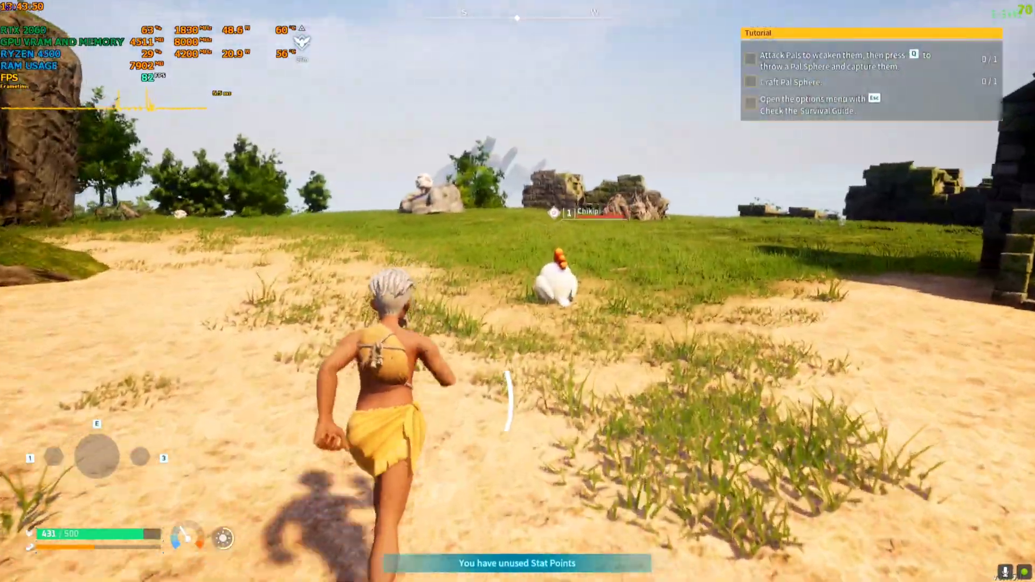
key(w)
click(517, 291)
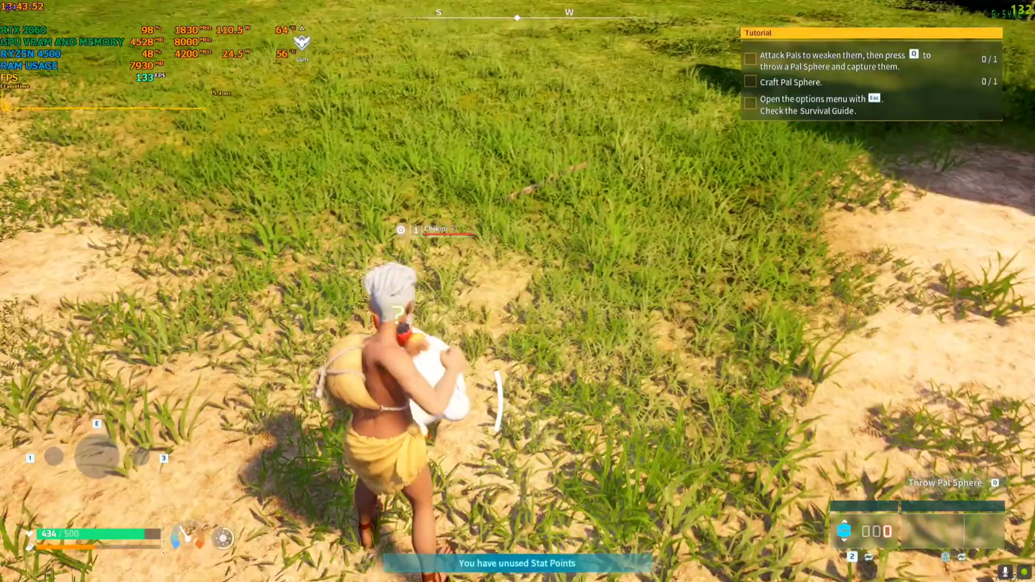
click(518, 291)
click(517, 291)
click(517, 291)
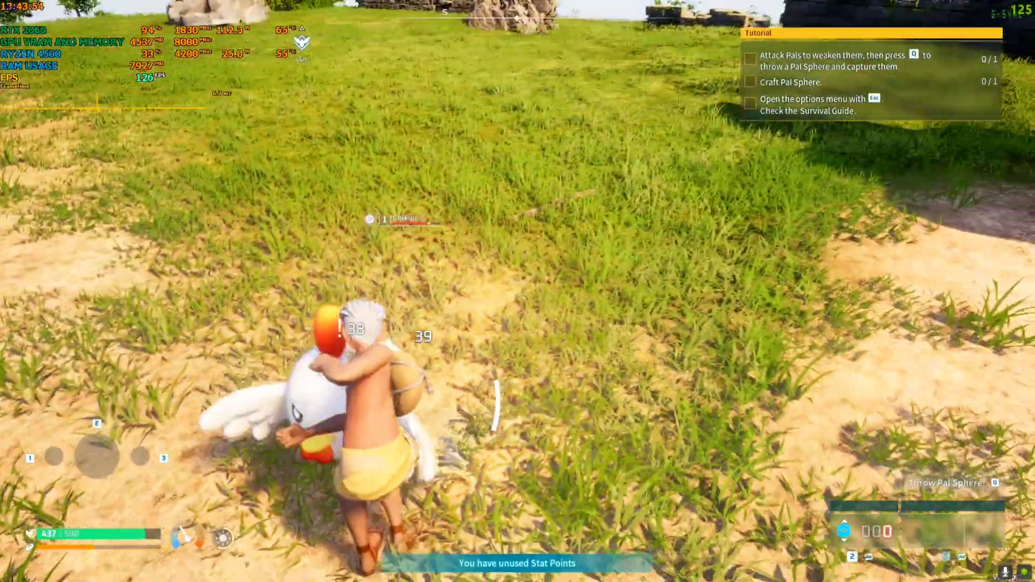
click(517, 291)
click(518, 292)
click(517, 291)
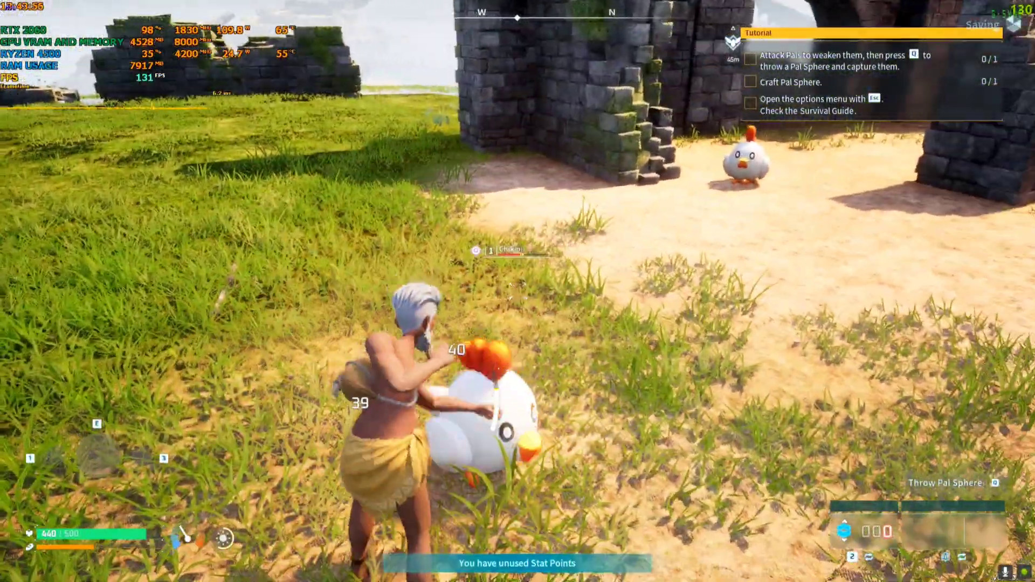
click(518, 291)
click(518, 291)
click(518, 291)
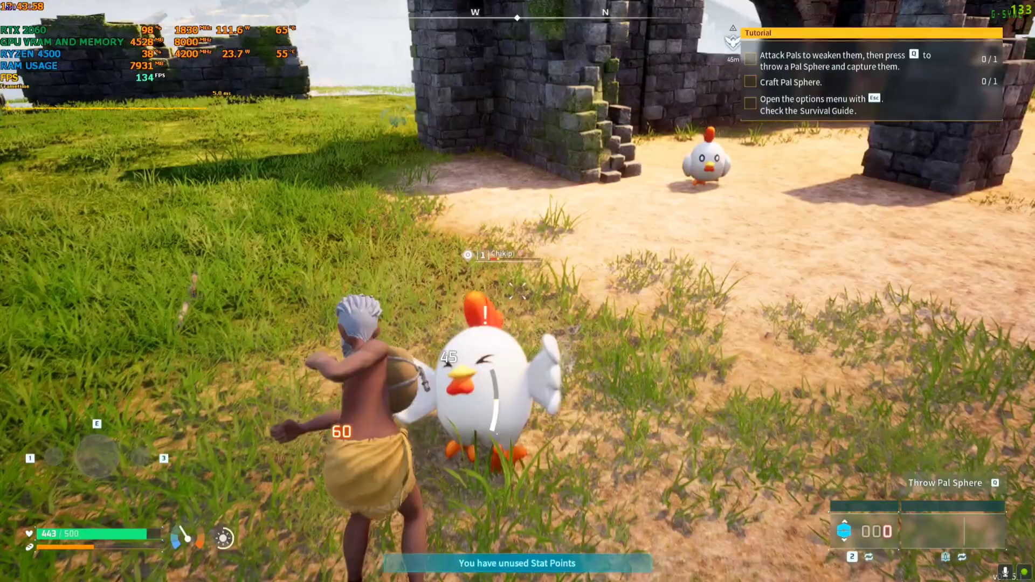
click(518, 291)
click(518, 291)
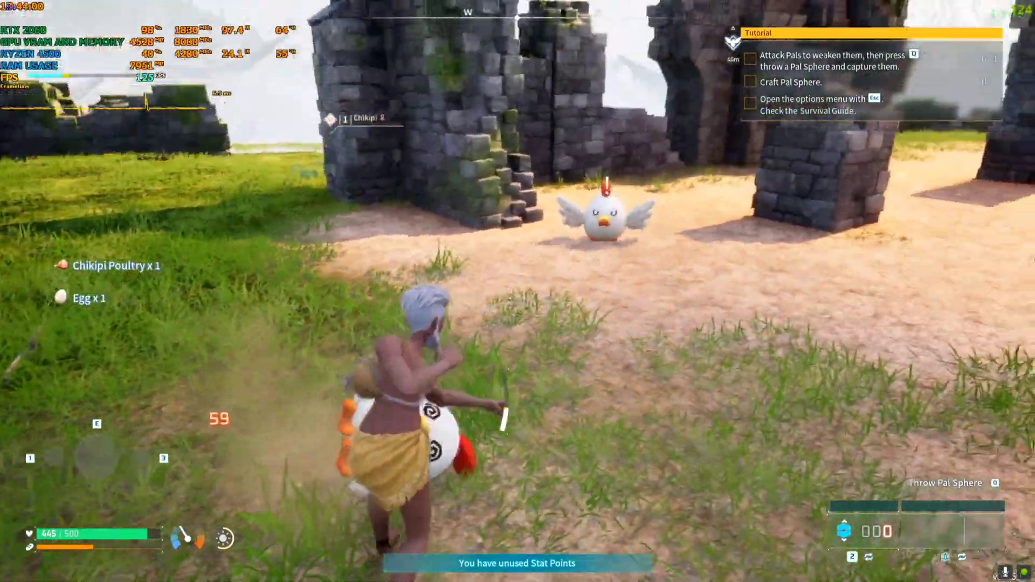
Step: Run among the stone pillars and around the Chikipis to check performance during movement and combat
key(w)
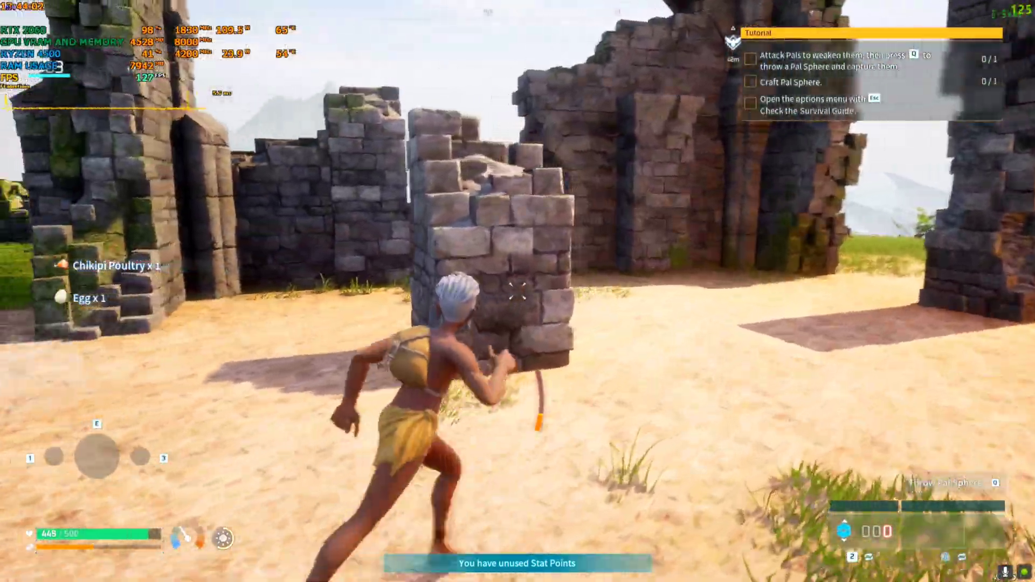
key(w)
key(d)
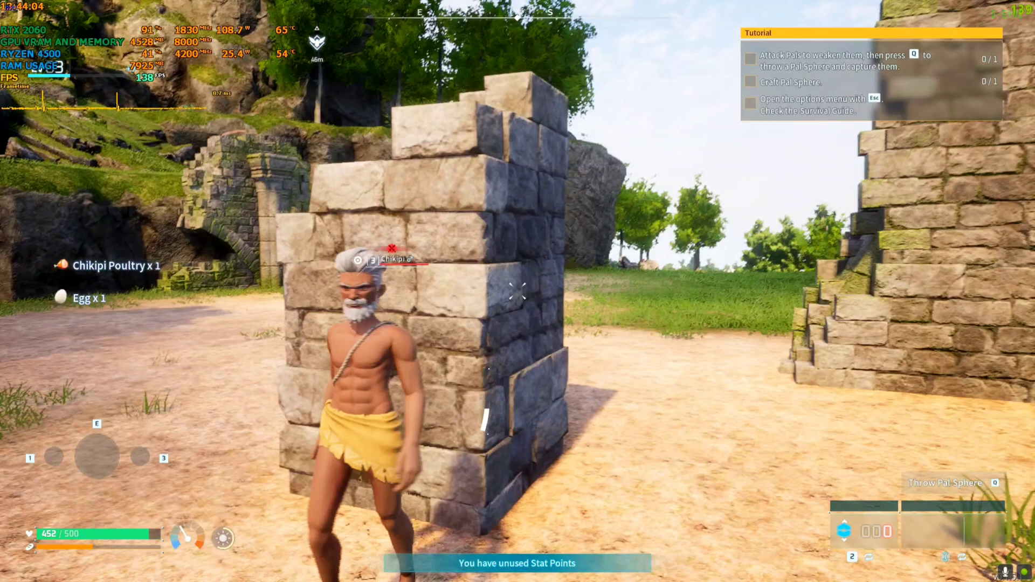
key(Home)
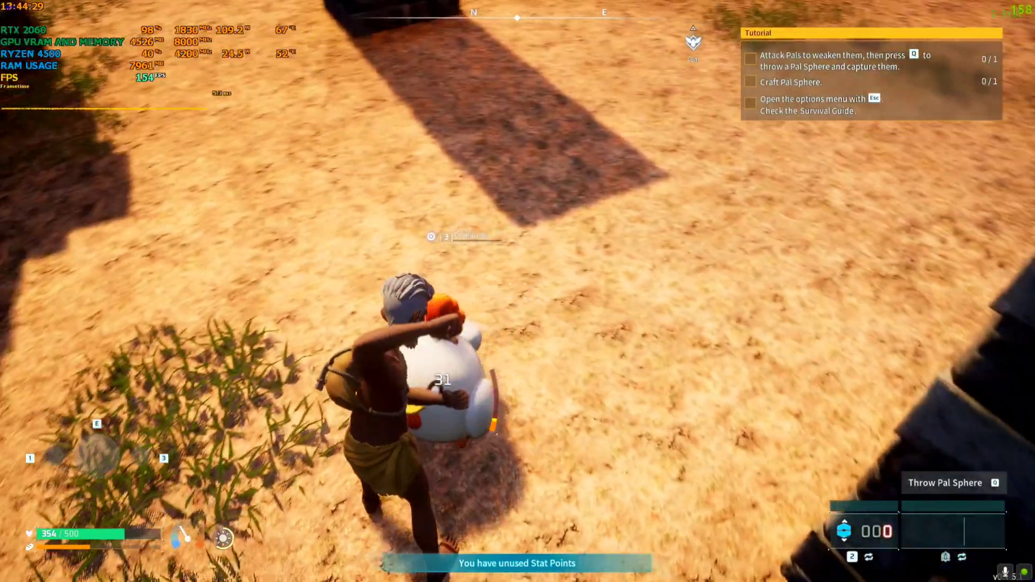
key(w)
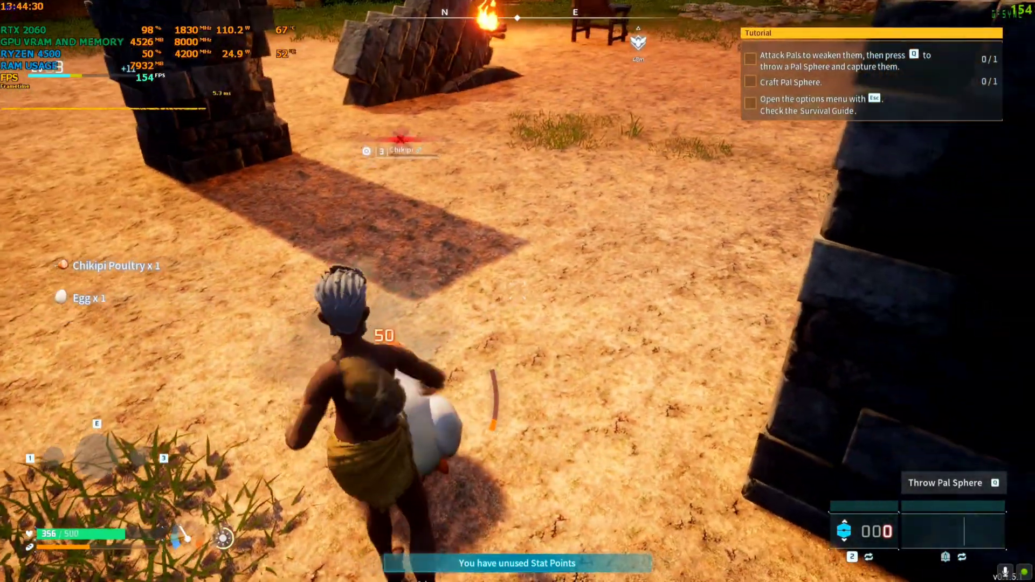
key(w)
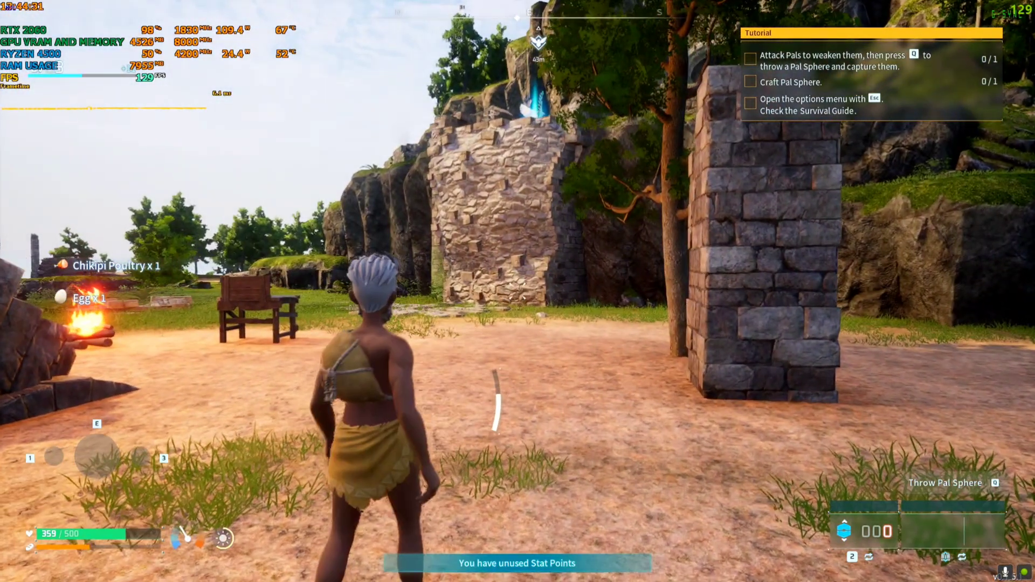
Step: Show the ReShade overlay, reposition the Palworld Upscaler window, and switch the upscale type to DLSS and back to FSR3 Upscaling
key(Home)
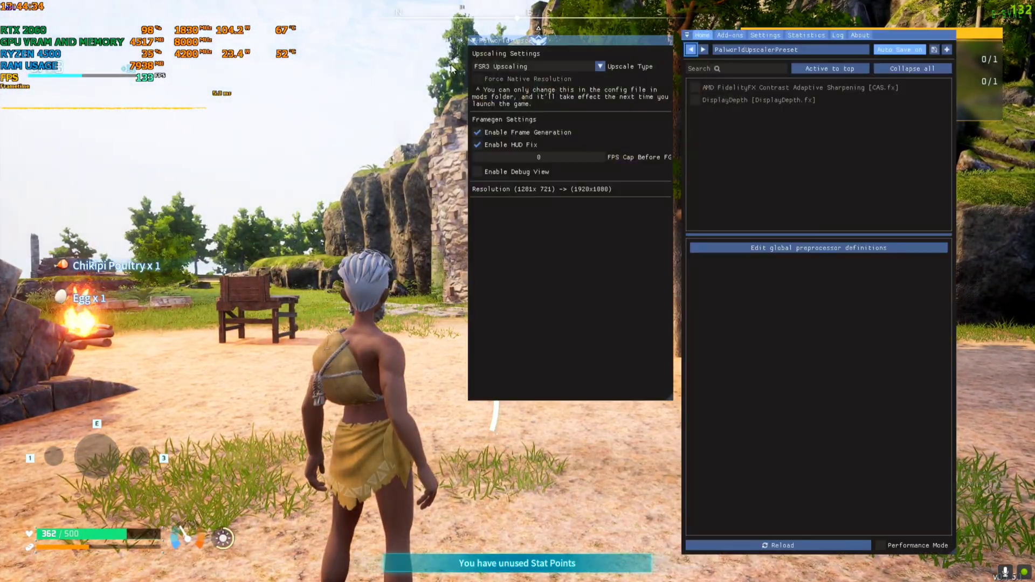
drag(550, 50, 528, 66)
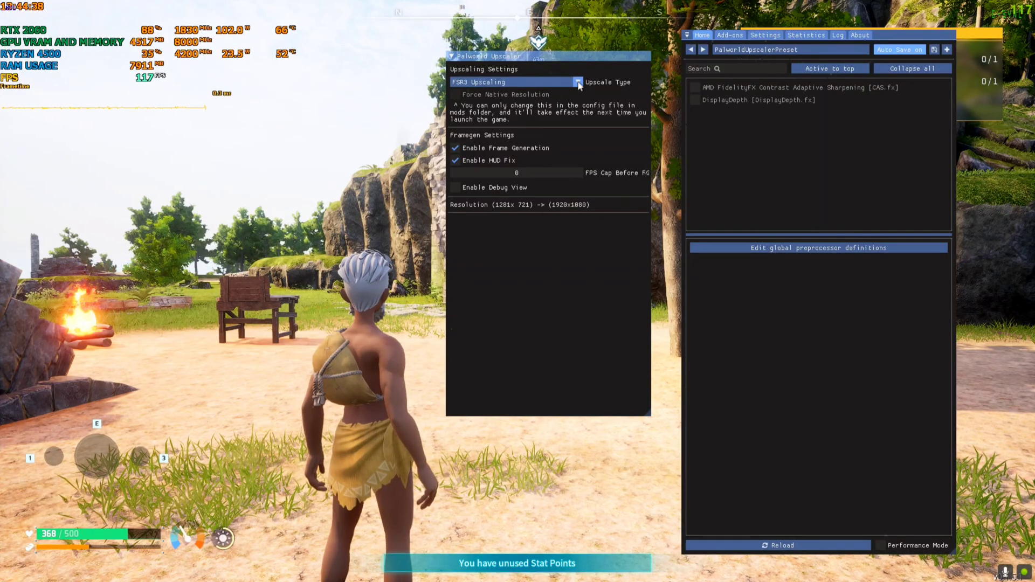
click(475, 96)
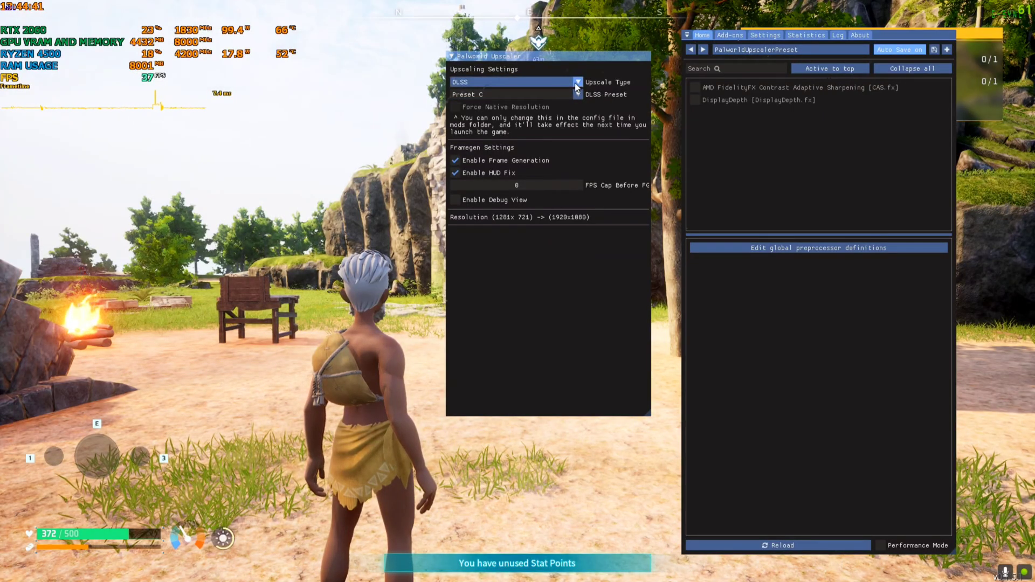
click(577, 83)
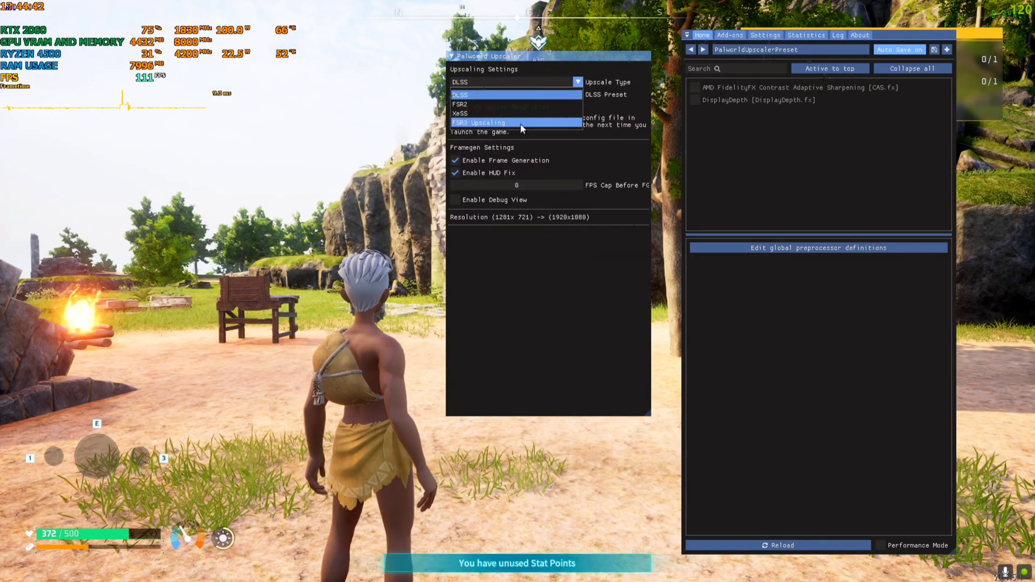
click(520, 124)
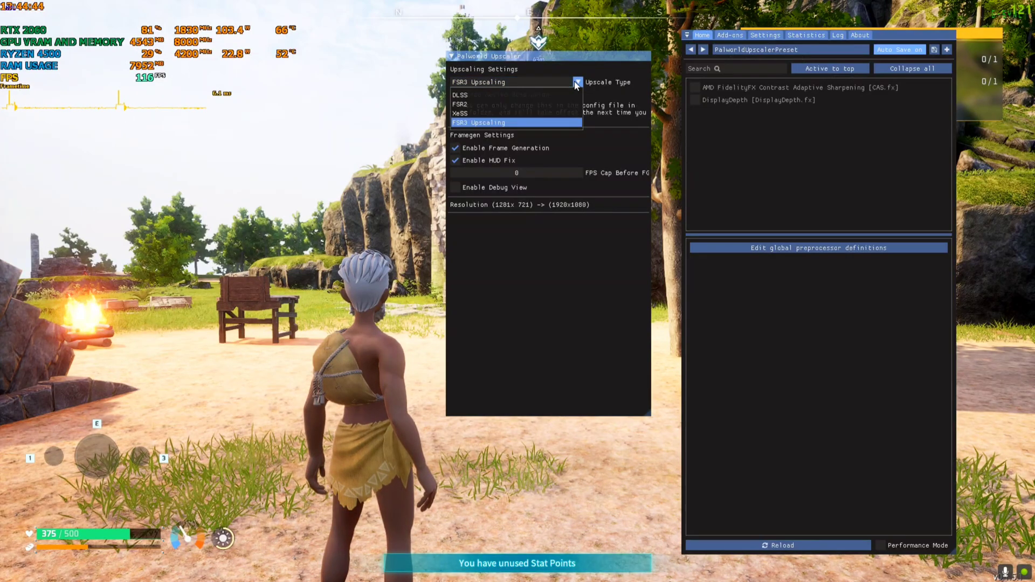
Step: Set the upscale type to XeSS, hide the overlay, and run around the campfire and workbench to check performance
click(484, 115)
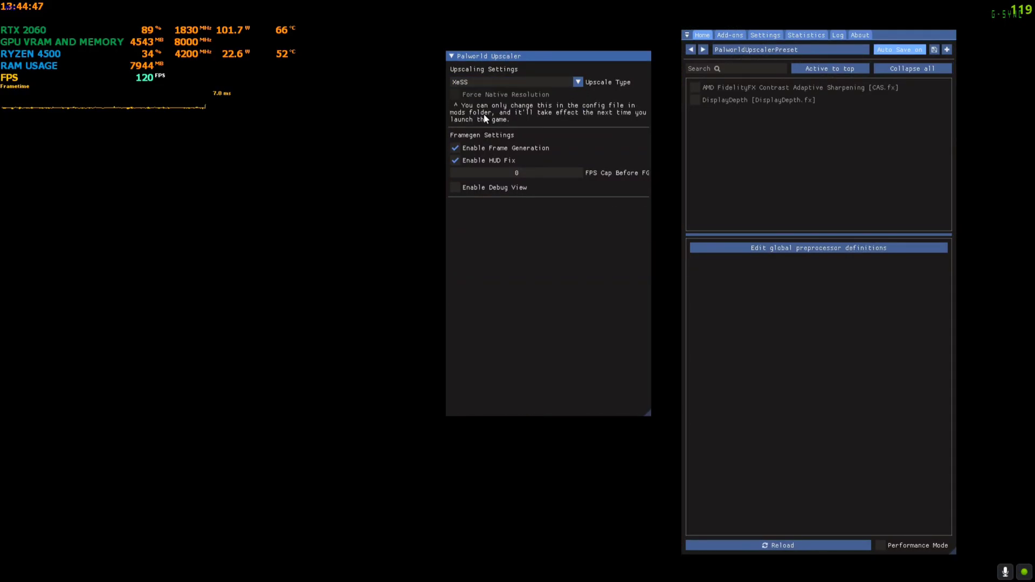
key(Home)
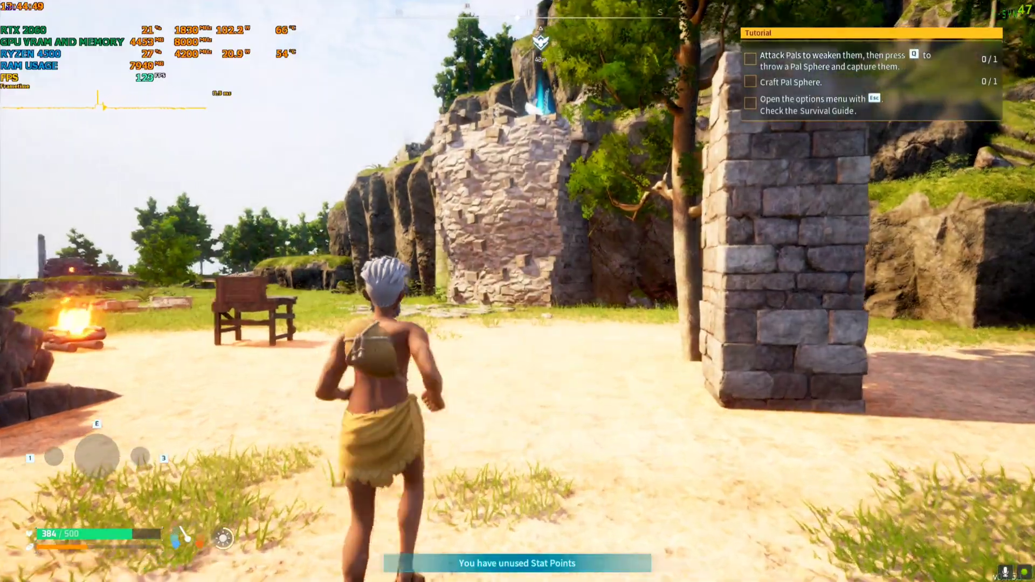
key(w)
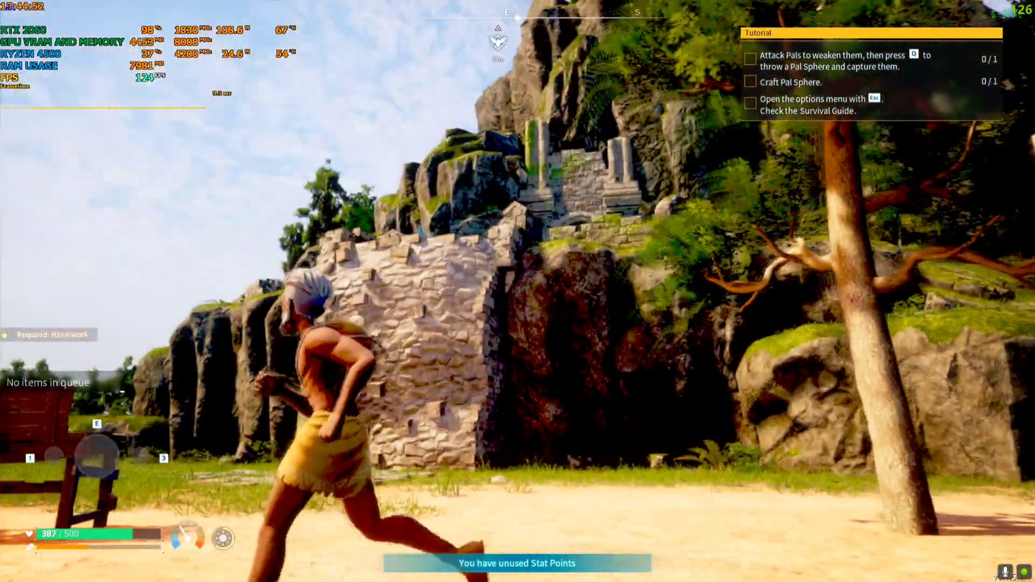
key(d)
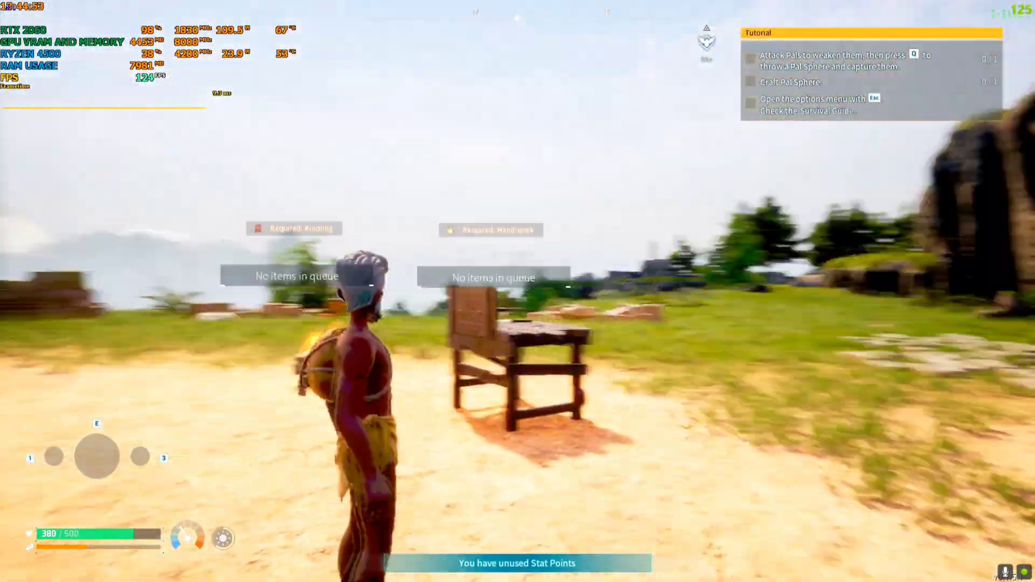
key(w)
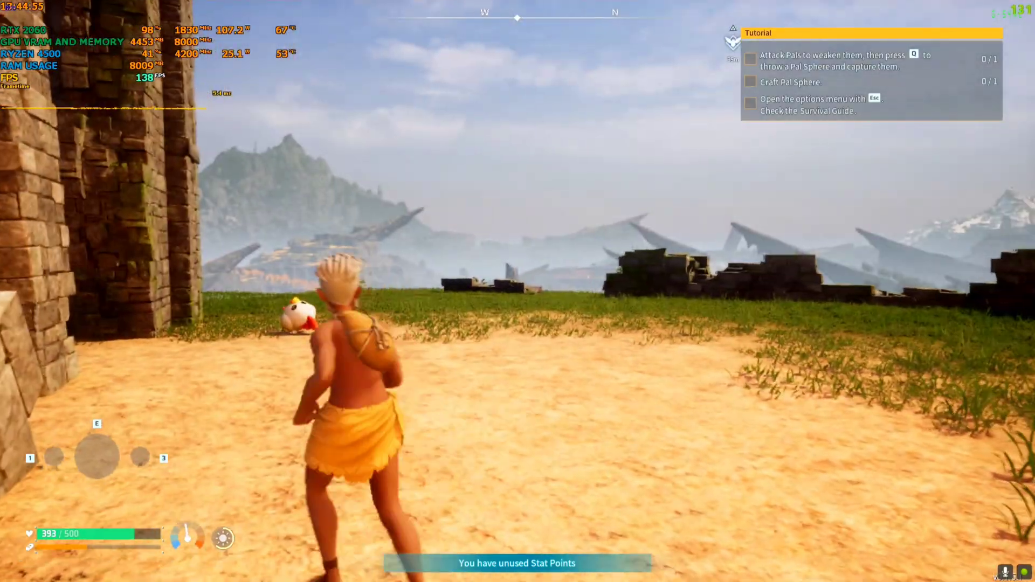
Step: Show the ReShade overlay, set the upscale type to DLSS, and hide the overlay
key(Home)
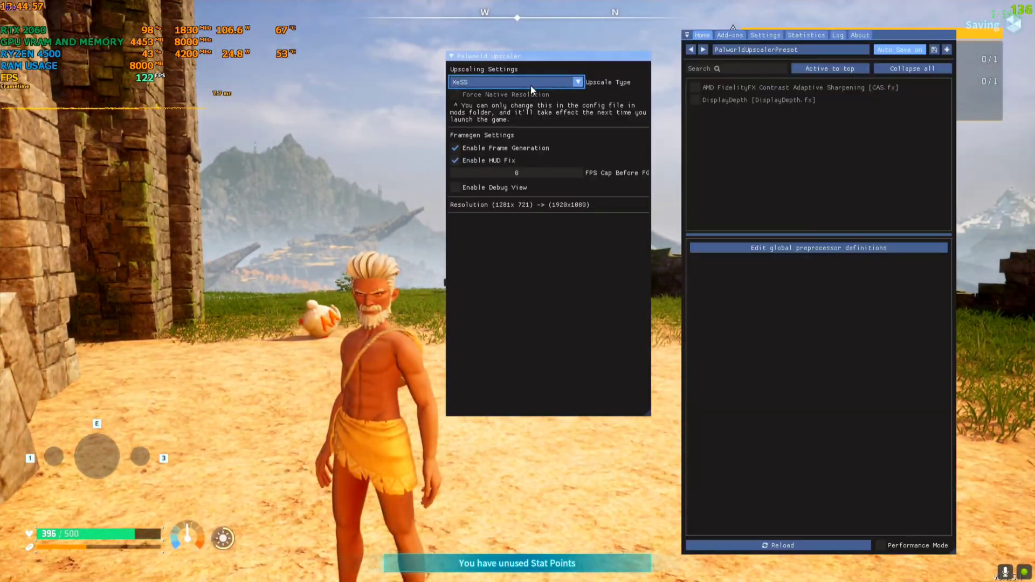
click(479, 95)
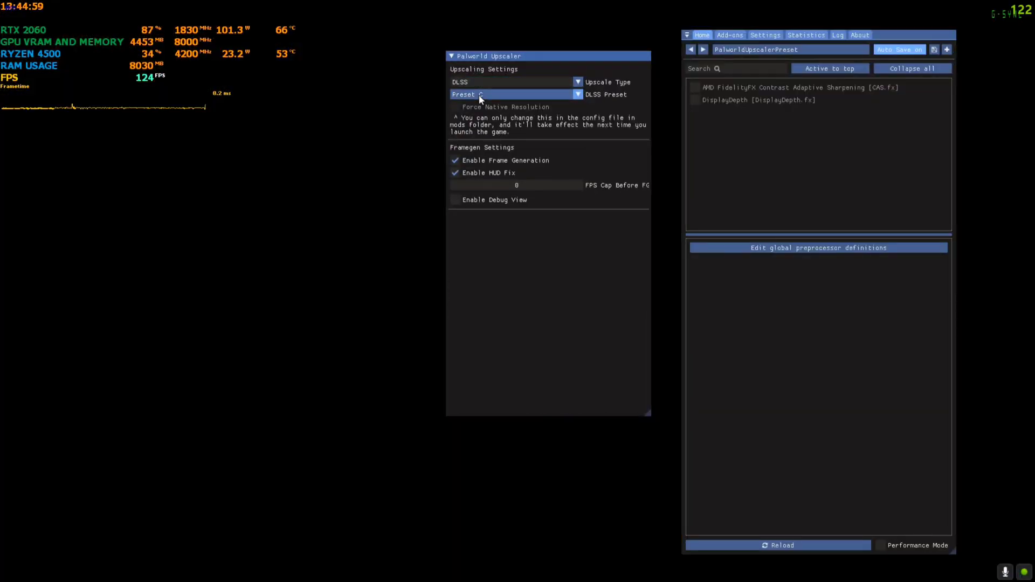
key(Home)
Step: Run, climb and jump across the ruins to check performance with the DLSS upscaler and frame generation
key(w)
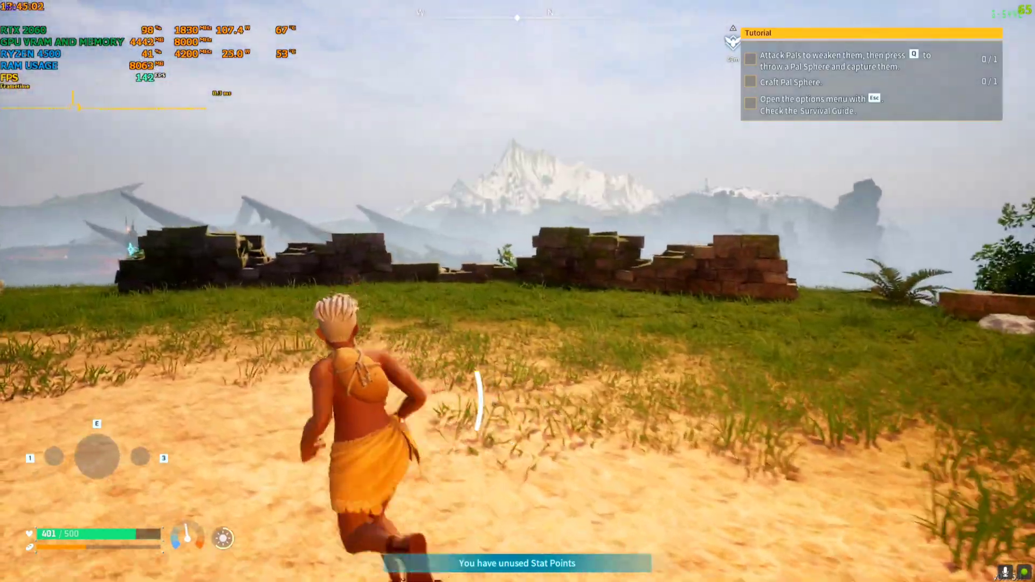
key(space)
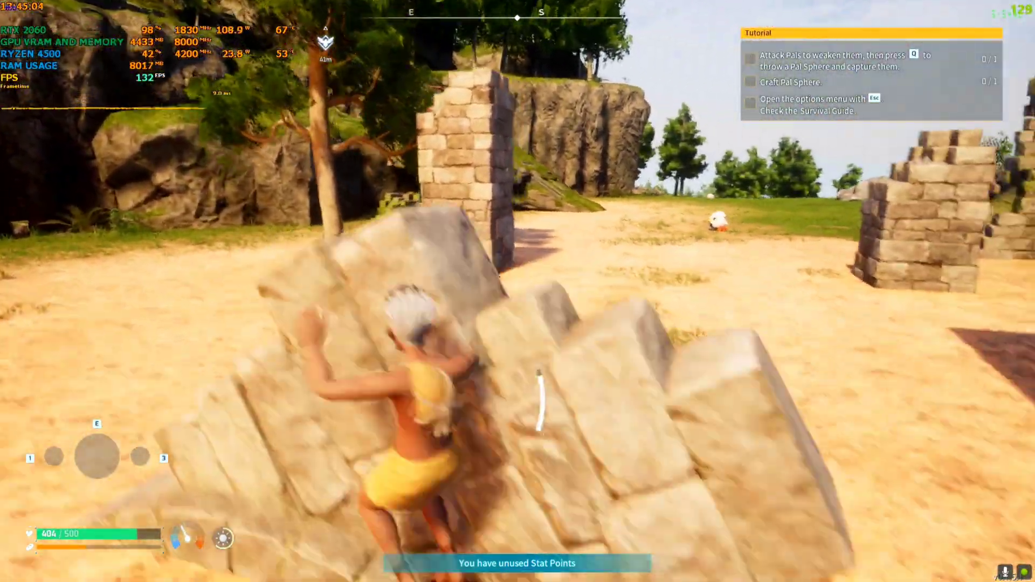
key(space)
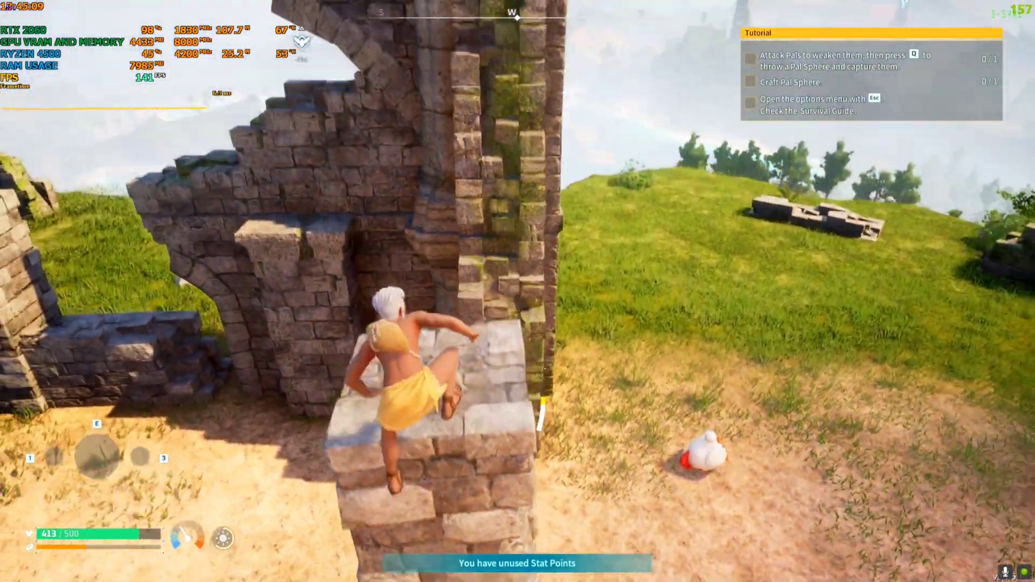
key(space)
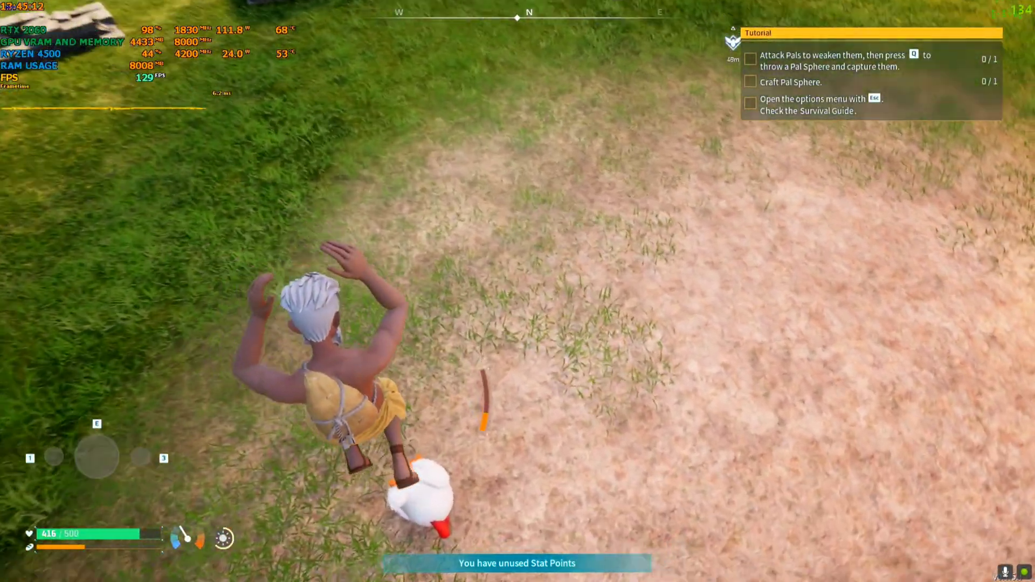
key(w)
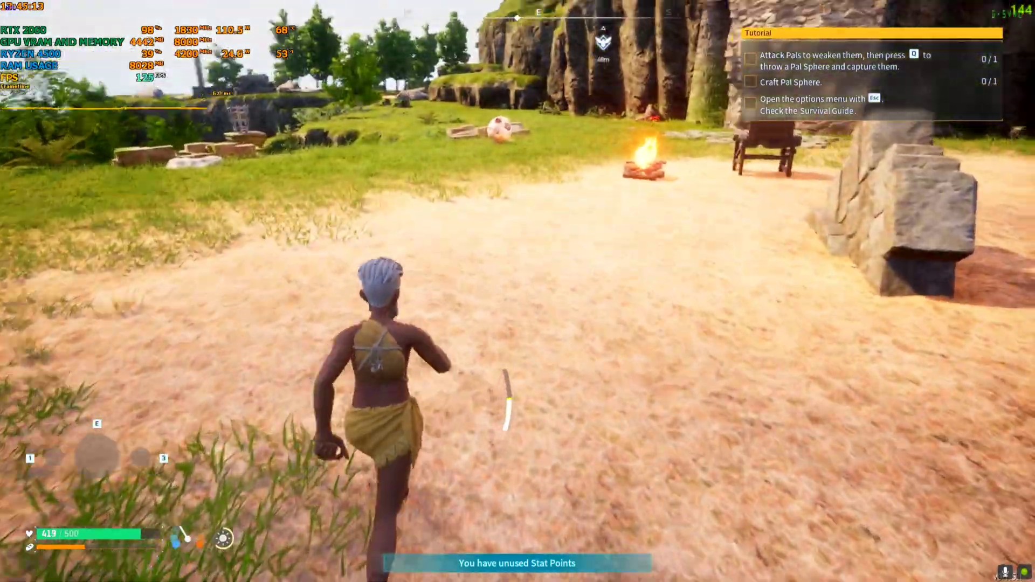